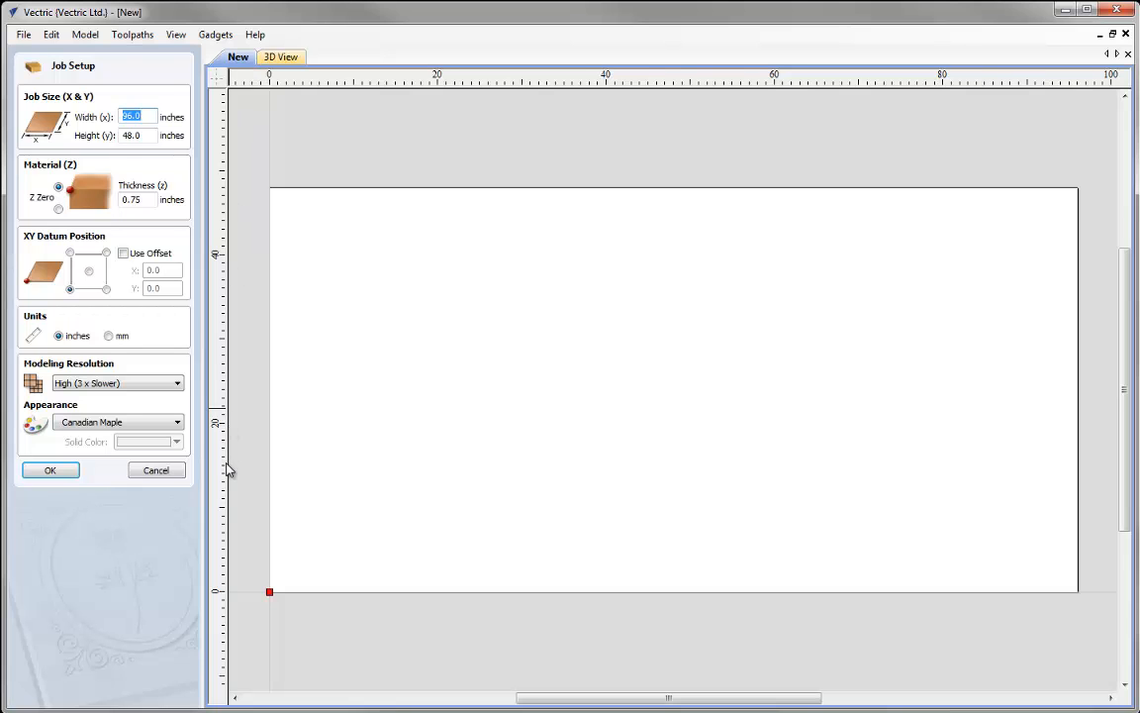
Cancel the new job setup and open the recent file Widget_24x24_TOOLPATH.crv
left_click(156, 471)
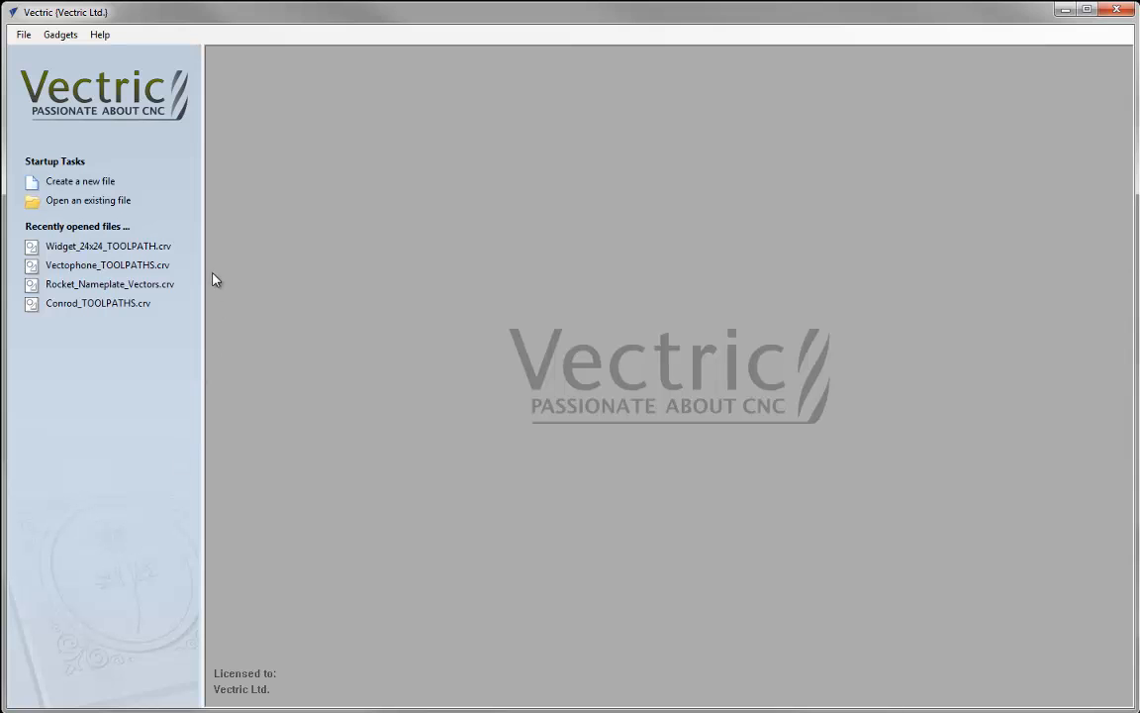
left_click(104, 249)
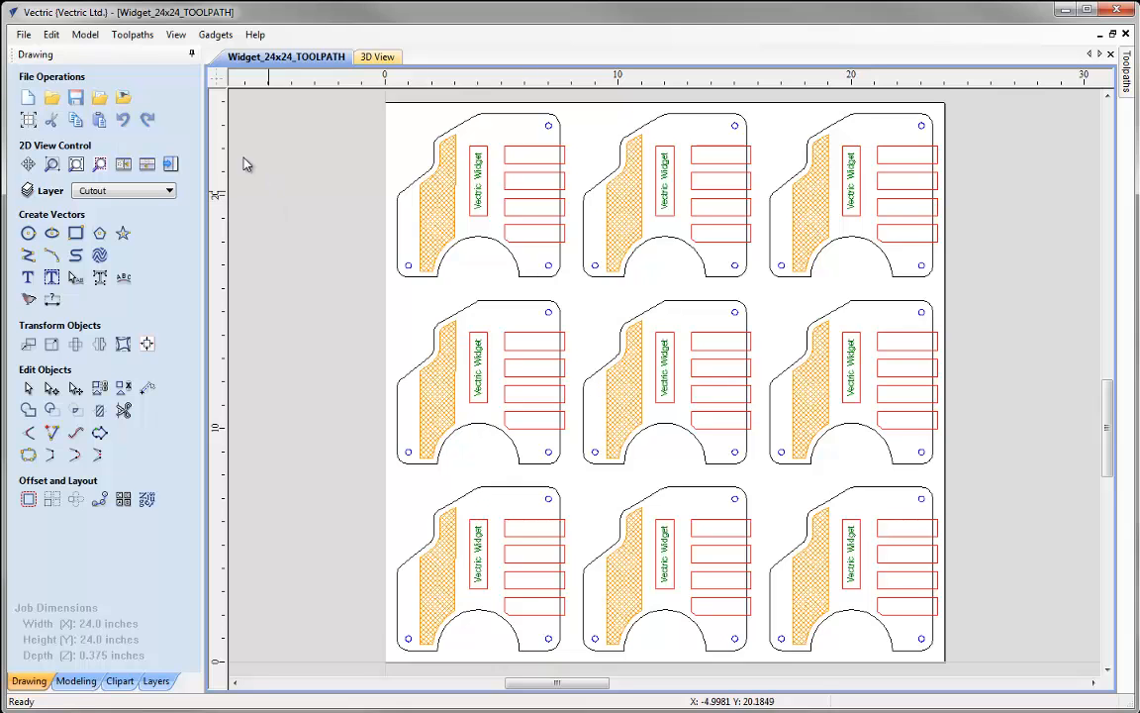
left_click(25, 36)
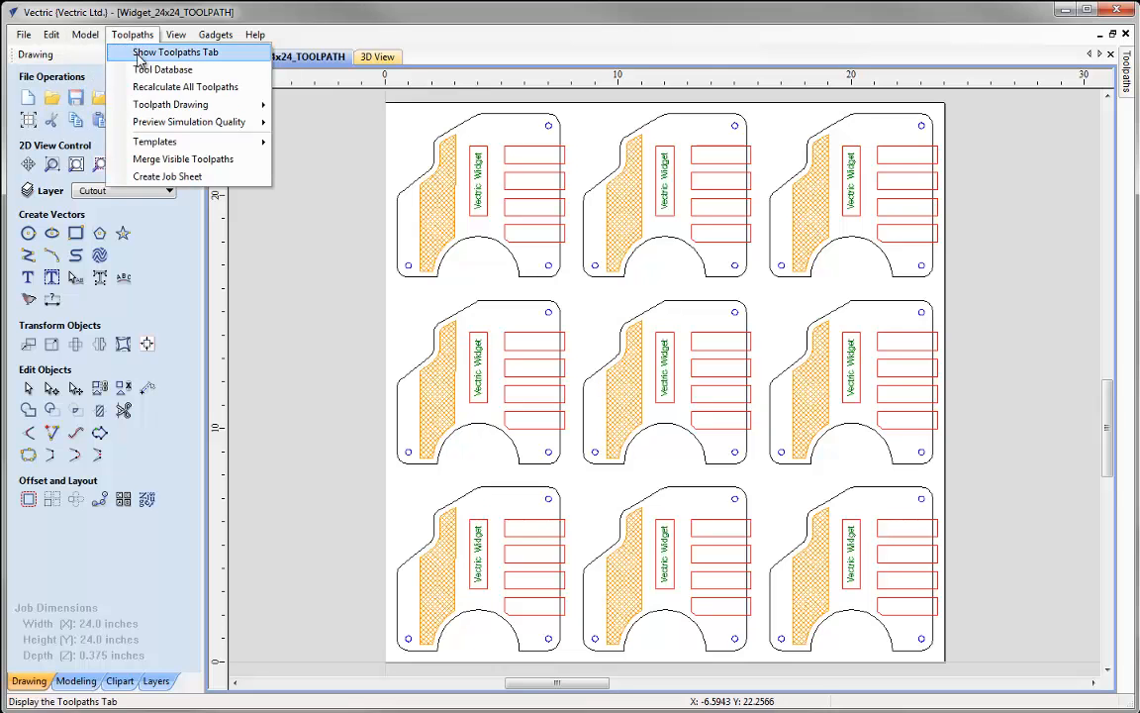
mouse_move(138, 104)
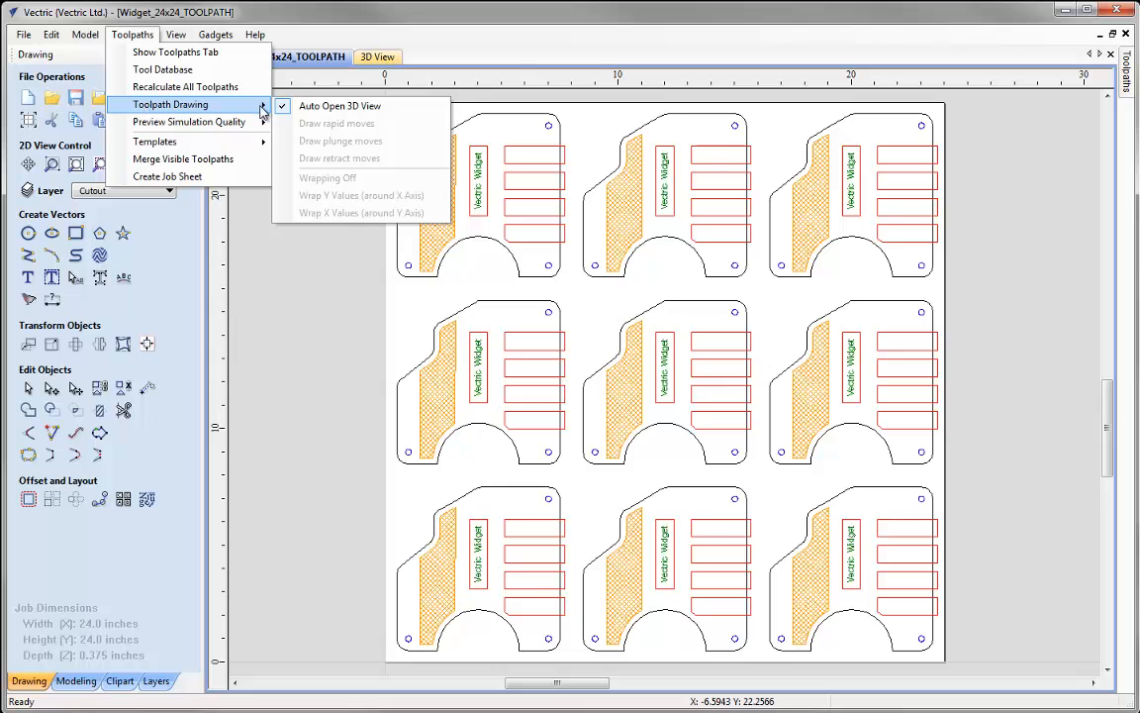
mouse_move(263, 147)
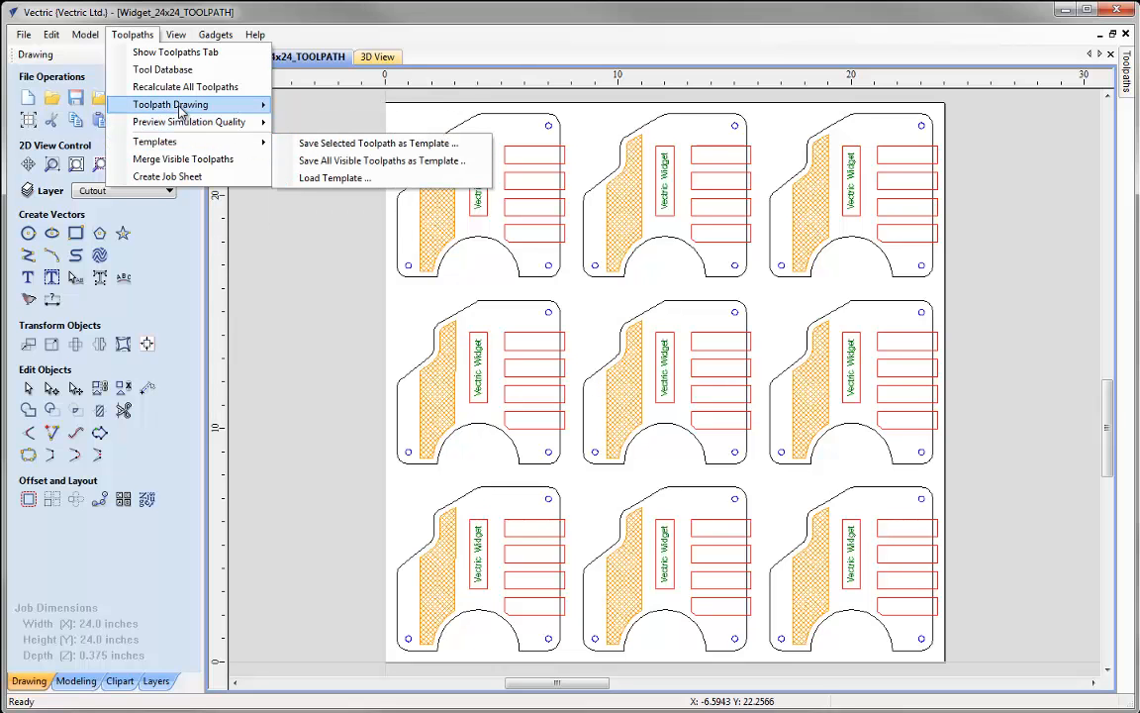
mouse_move(181, 106)
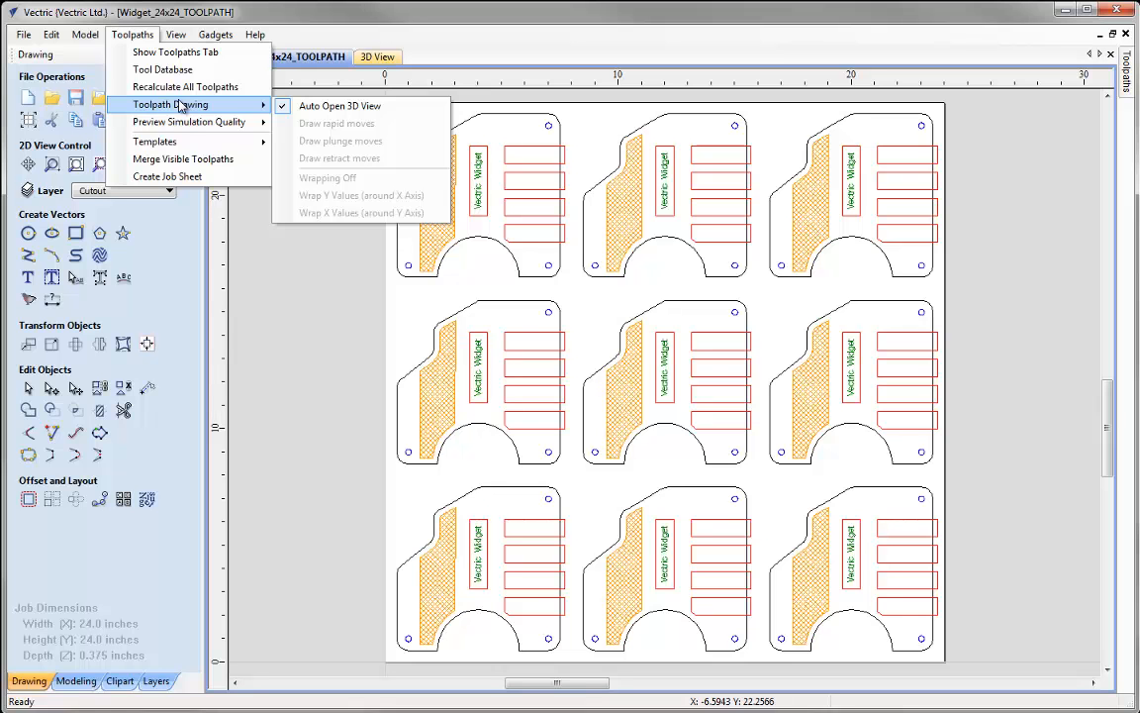
mouse_move(211, 38)
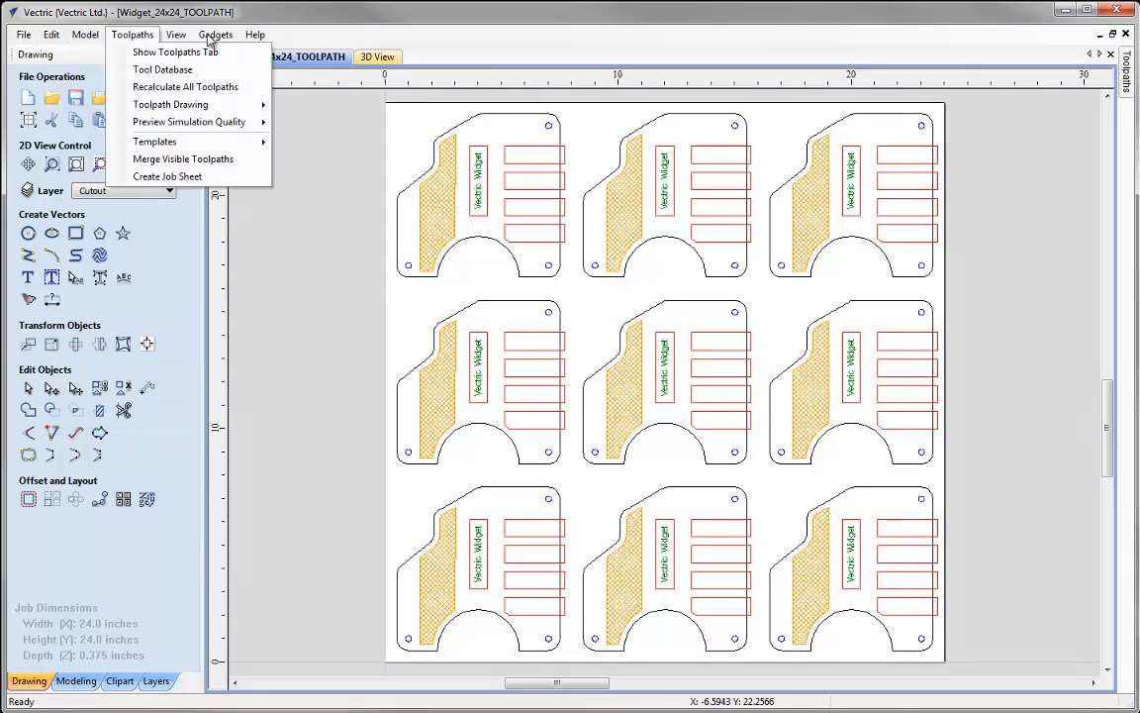
left_click(275, 35)
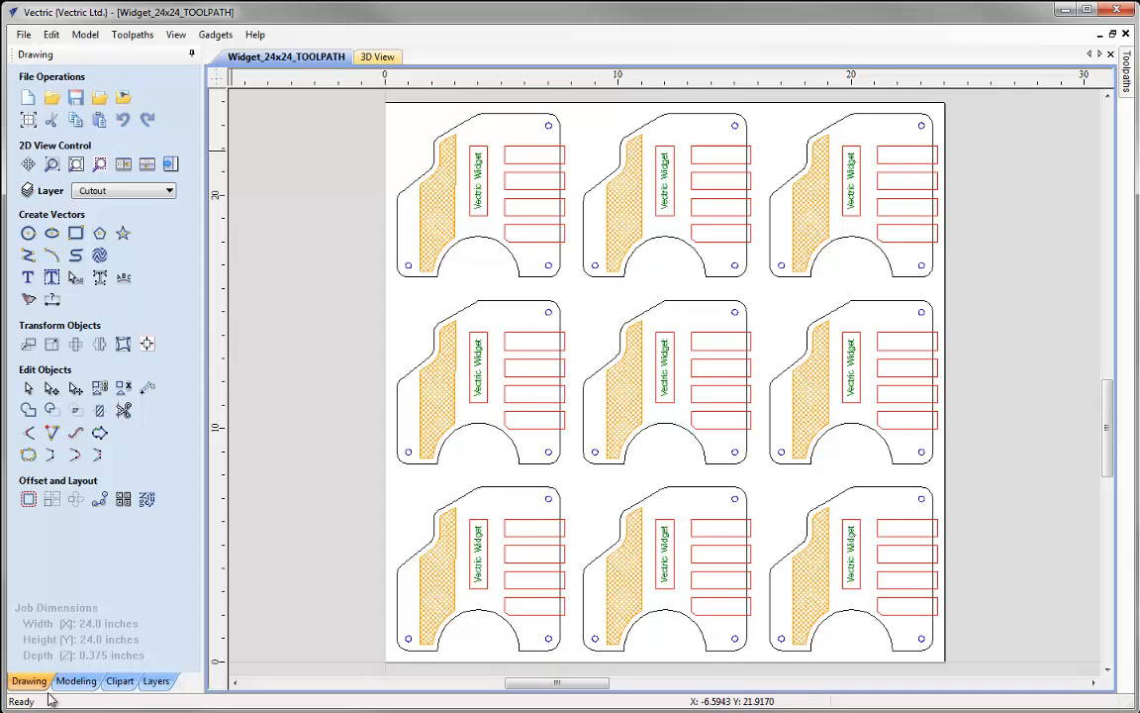
Look through the modeling, clipart and layer tool pages and return to the drawing tools
left_click(77, 681)
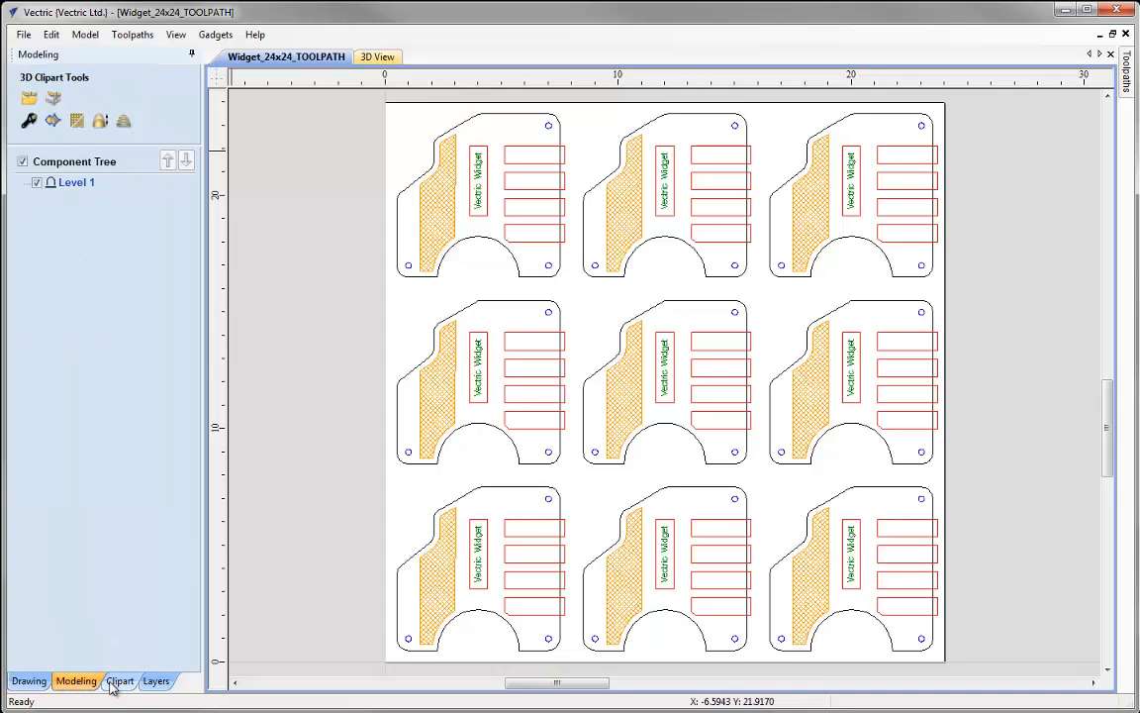
left_click(120, 680)
left_click(156, 681)
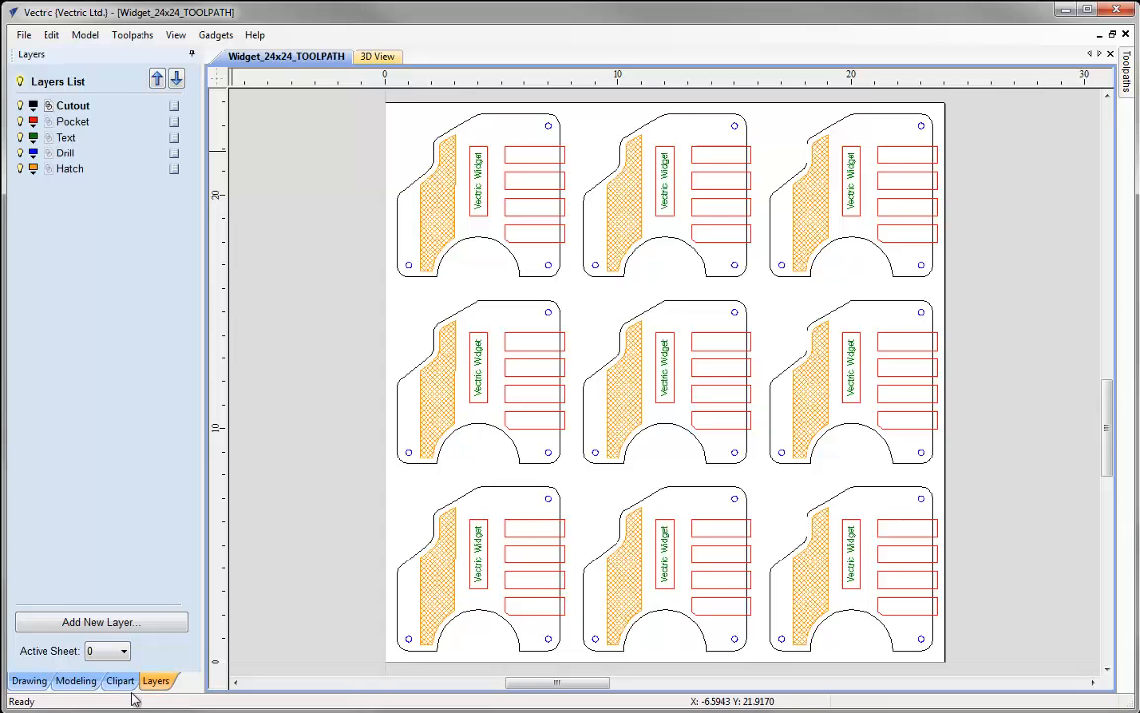
left_click(30, 682)
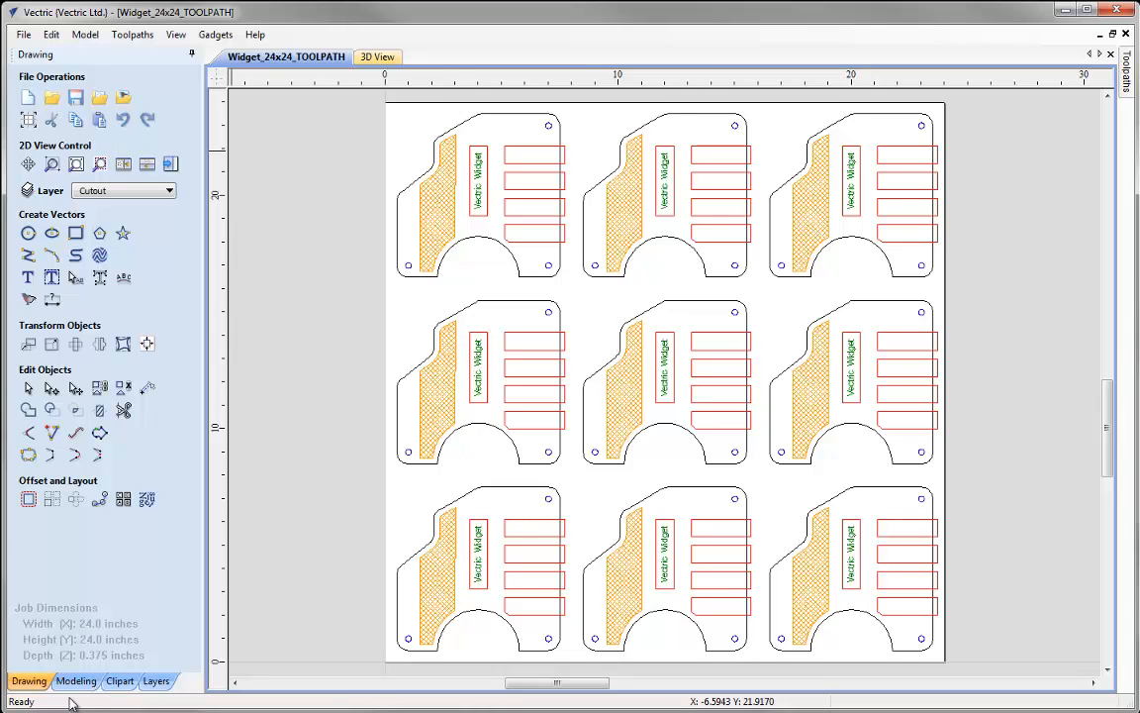
left_click(76, 681)
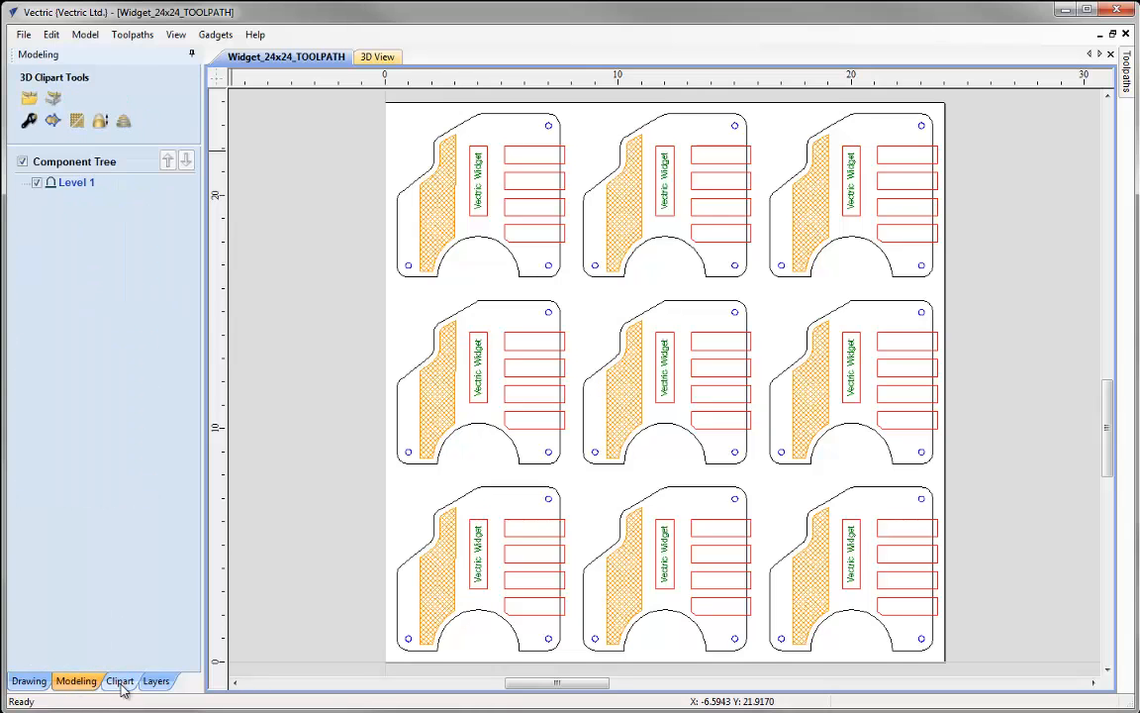
left_click(119, 681)
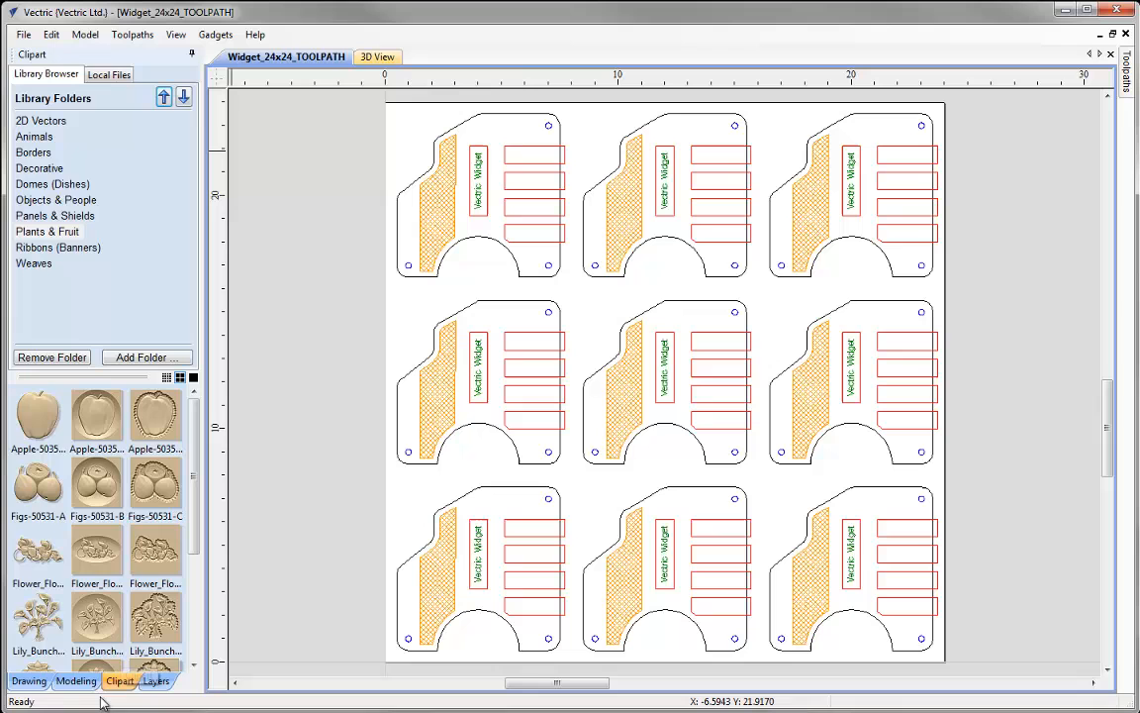
left_click(28, 681)
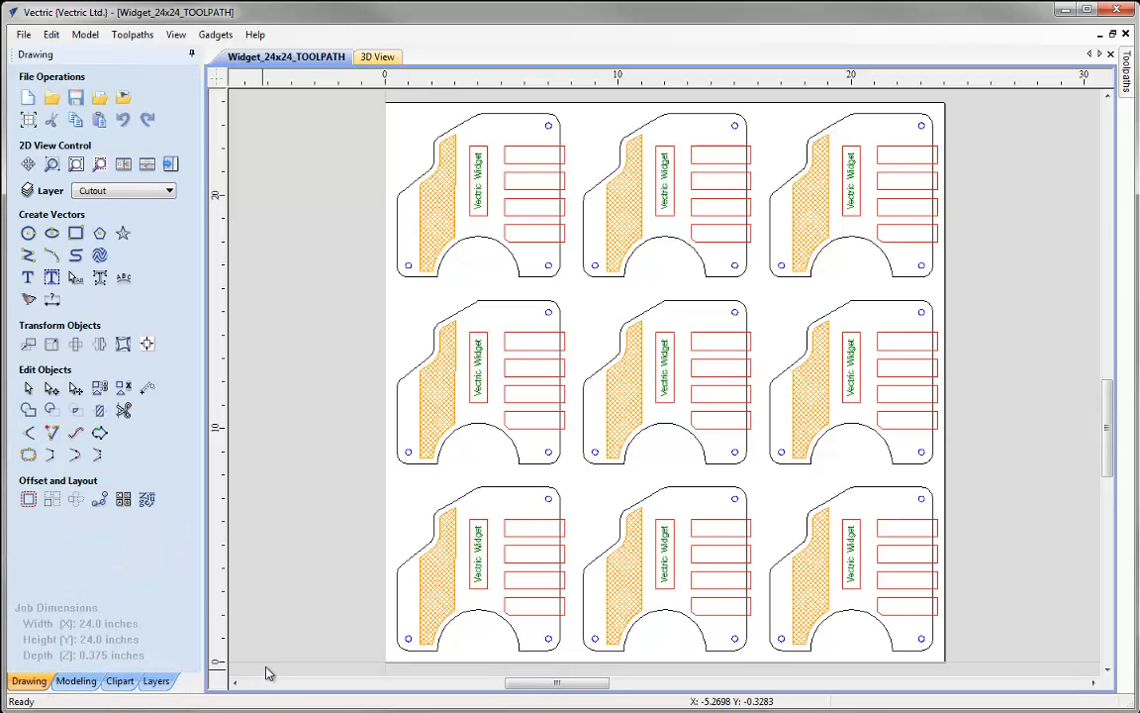
Examine the Draw Star tool's options and close it without creating a star
left_click(1127, 75)
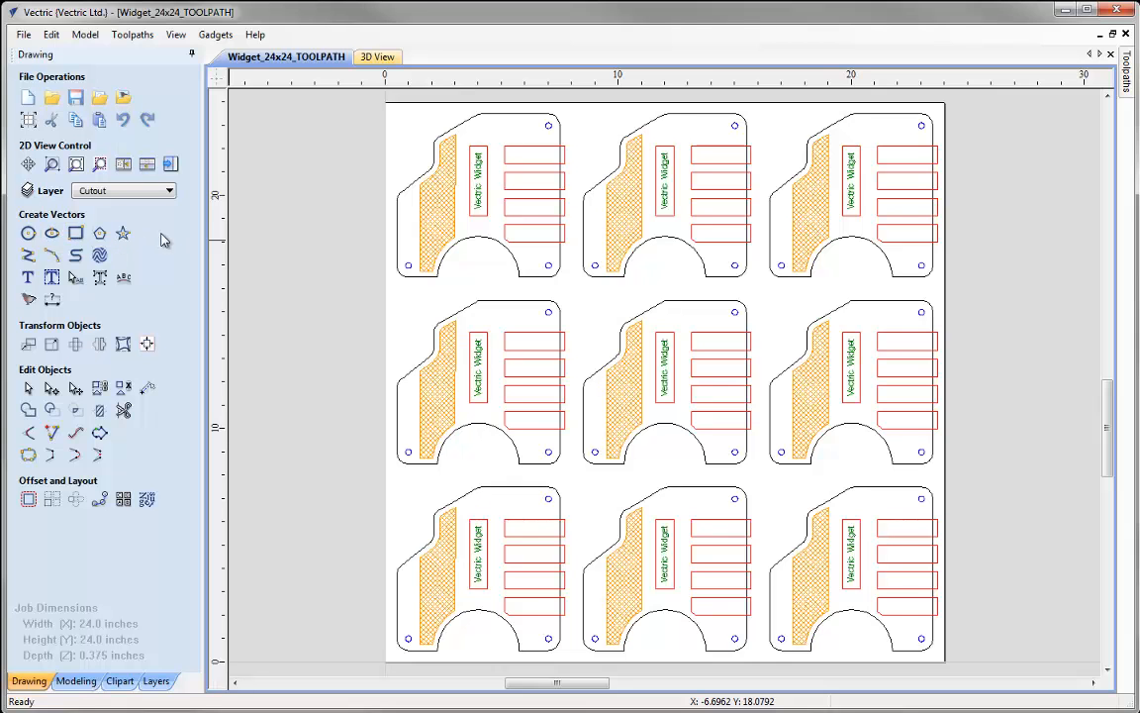
left_click(123, 233)
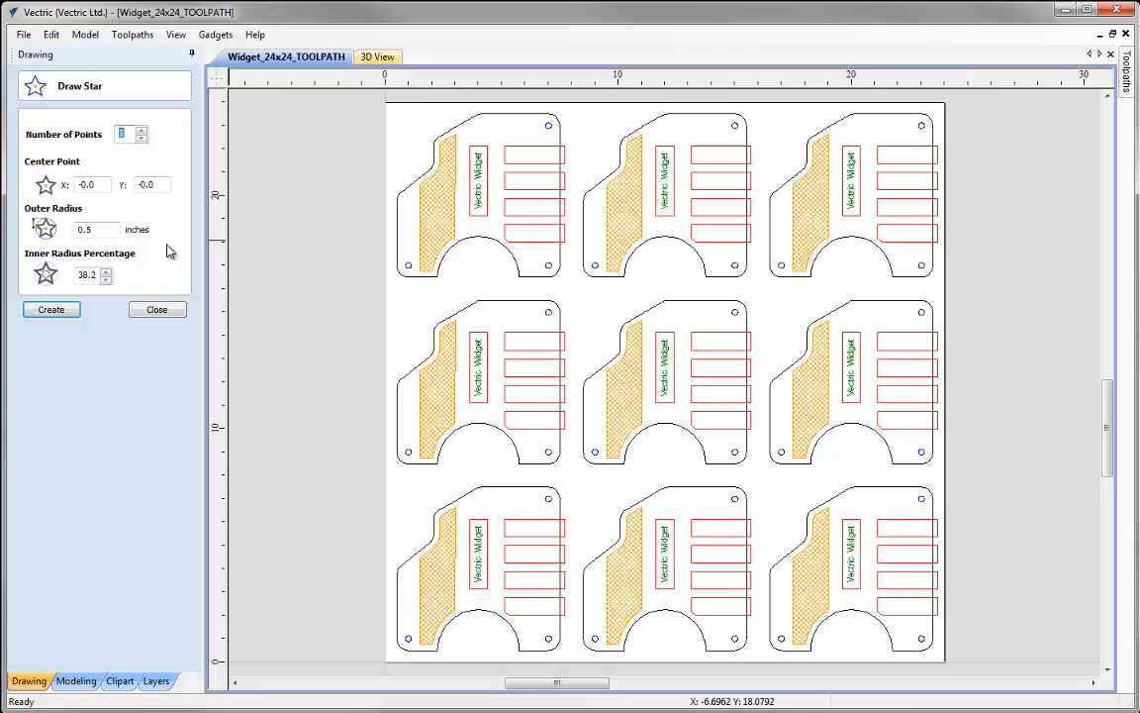
left_click(161, 311)
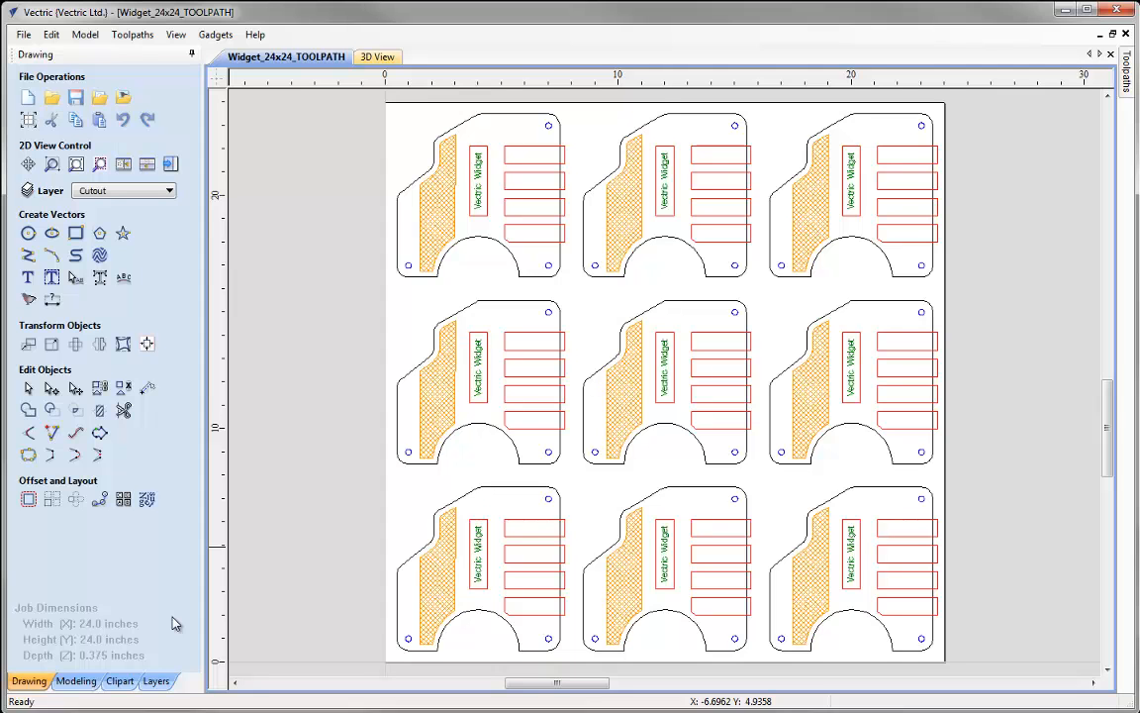
Review the layers list, component tree and clipart library, ending at the drawing tools
left_click(161, 681)
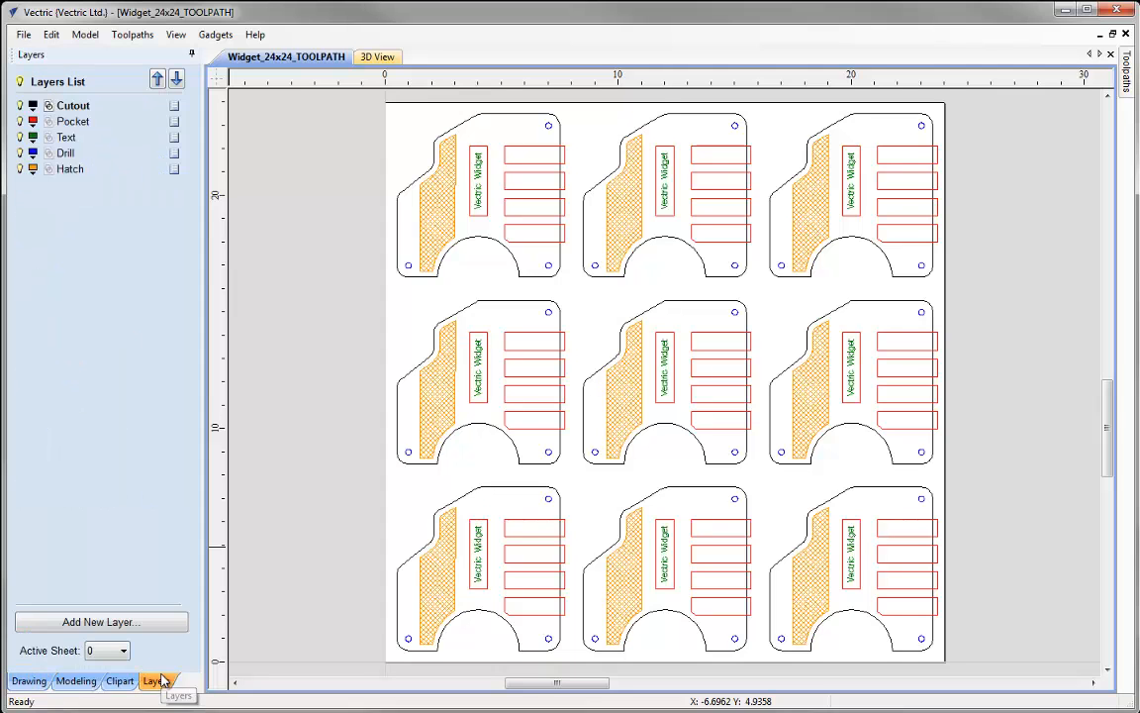
left_click(40, 682)
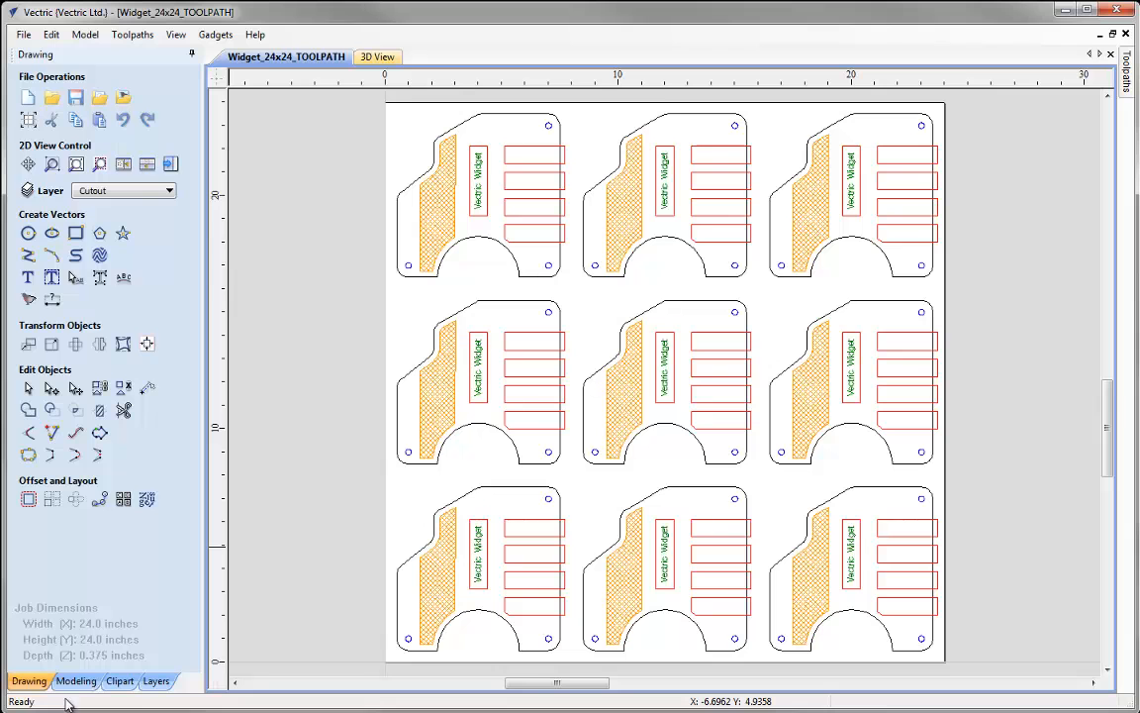
left_click(71, 683)
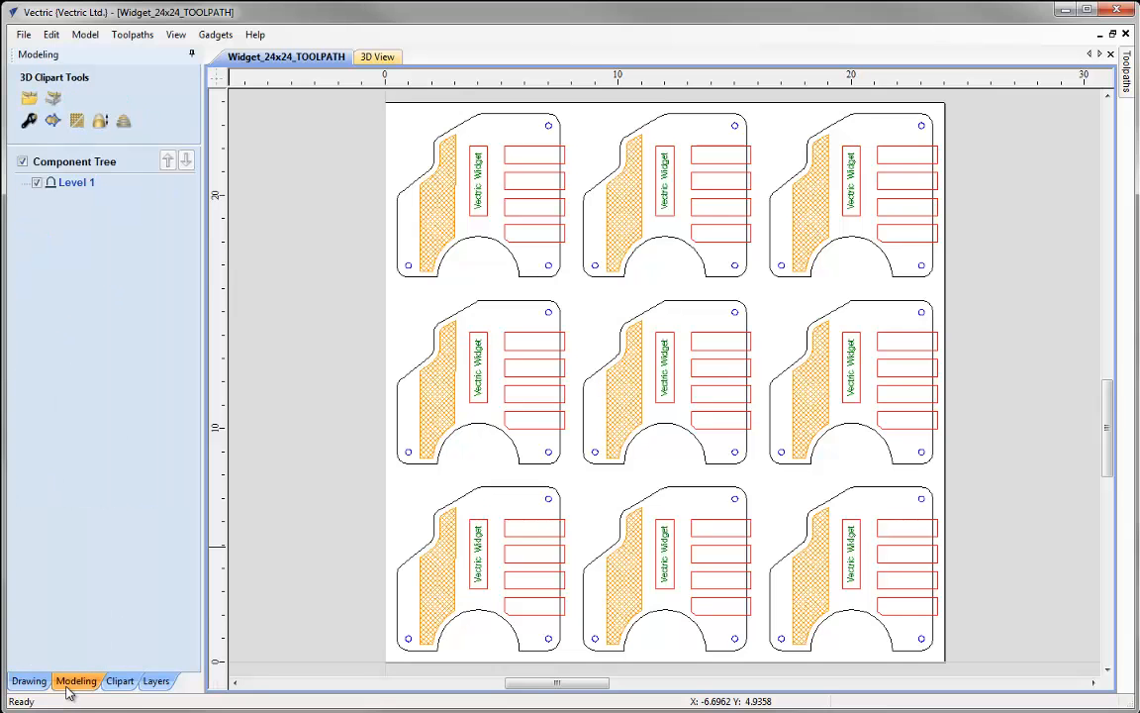
left_click(120, 681)
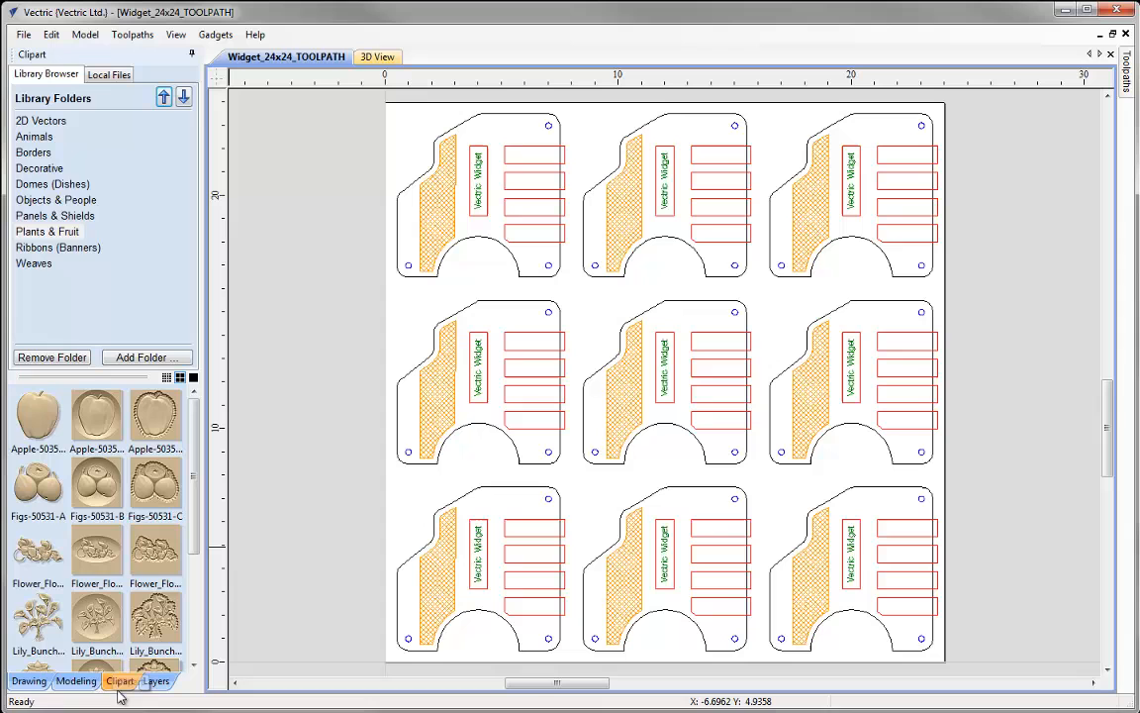
left_click(29, 681)
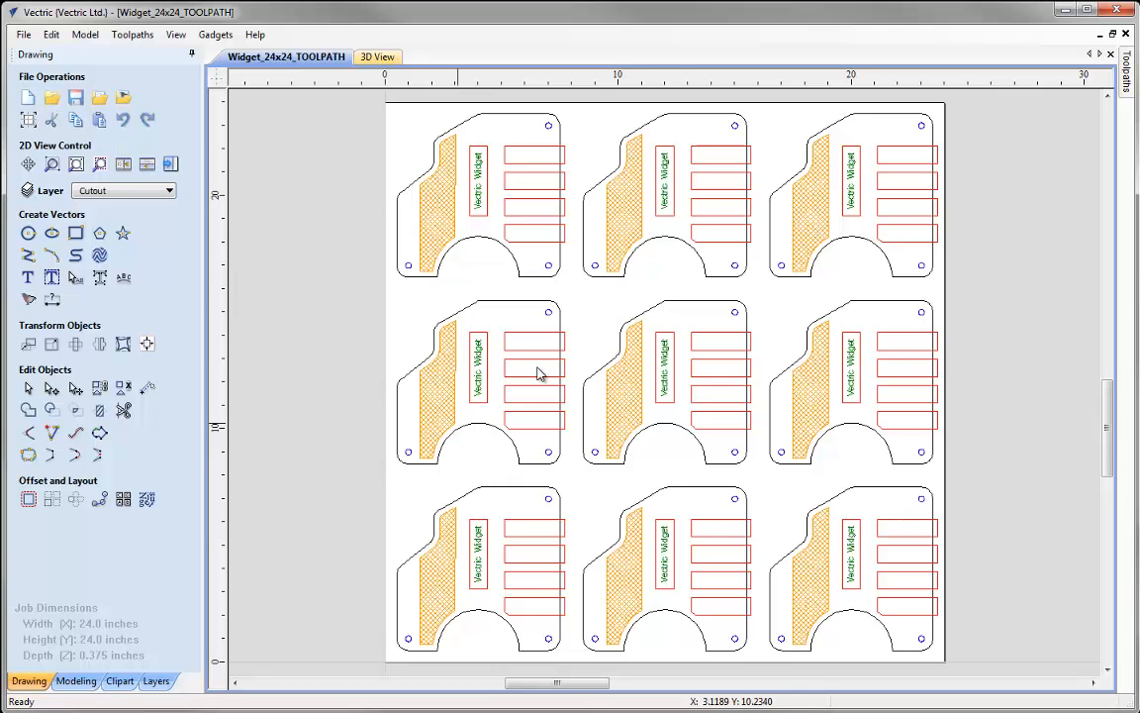
Pin the toolpath tools open beside the drawing and return them to auto-hide
left_click(1125, 77)
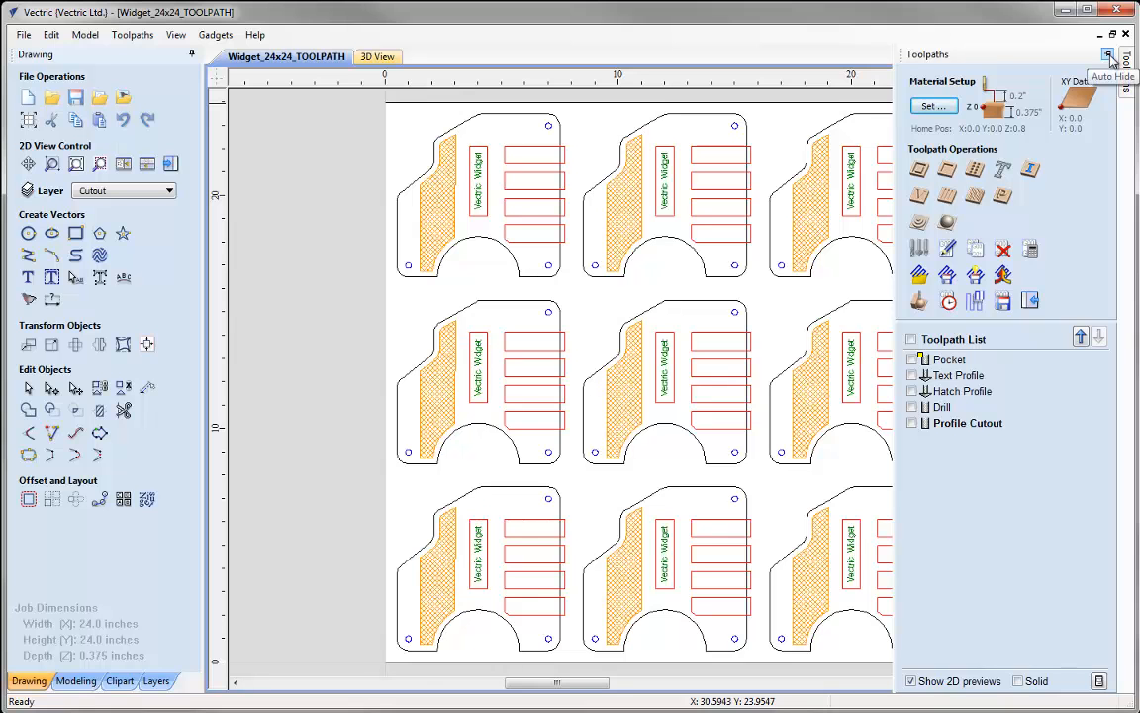
left_click(1109, 57)
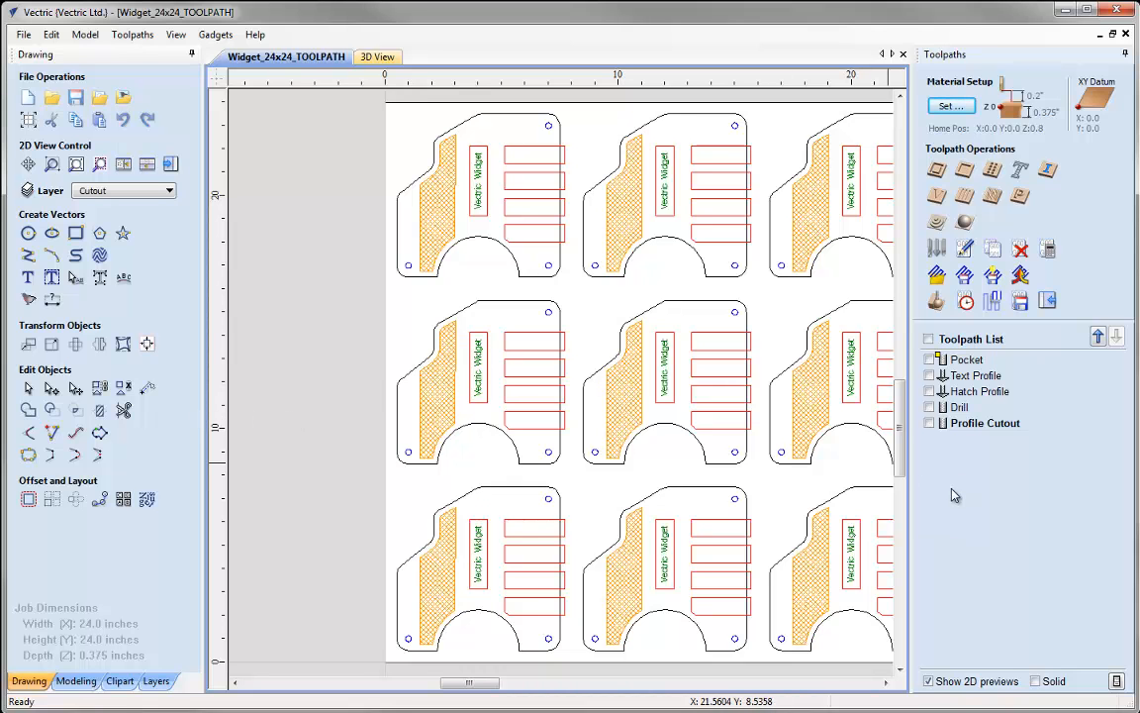
left_click(1125, 56)
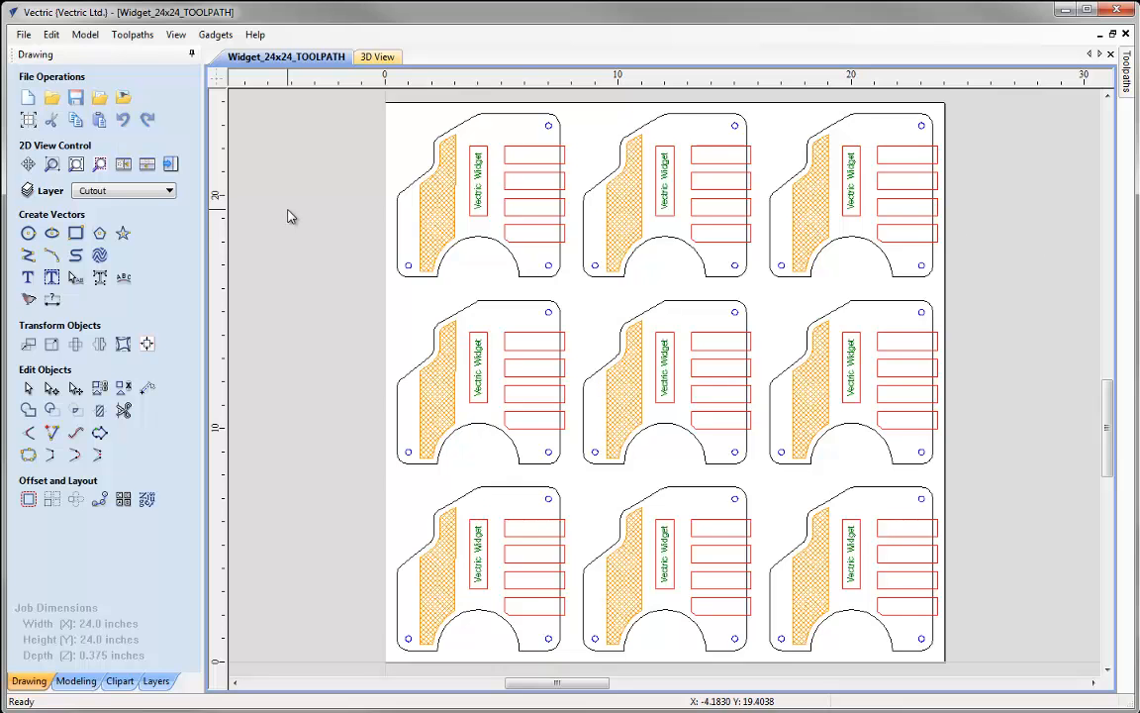
Switch to the toolpath layout and examine the auto-hidden drawing and clipart tool pages
left_click(170, 168)
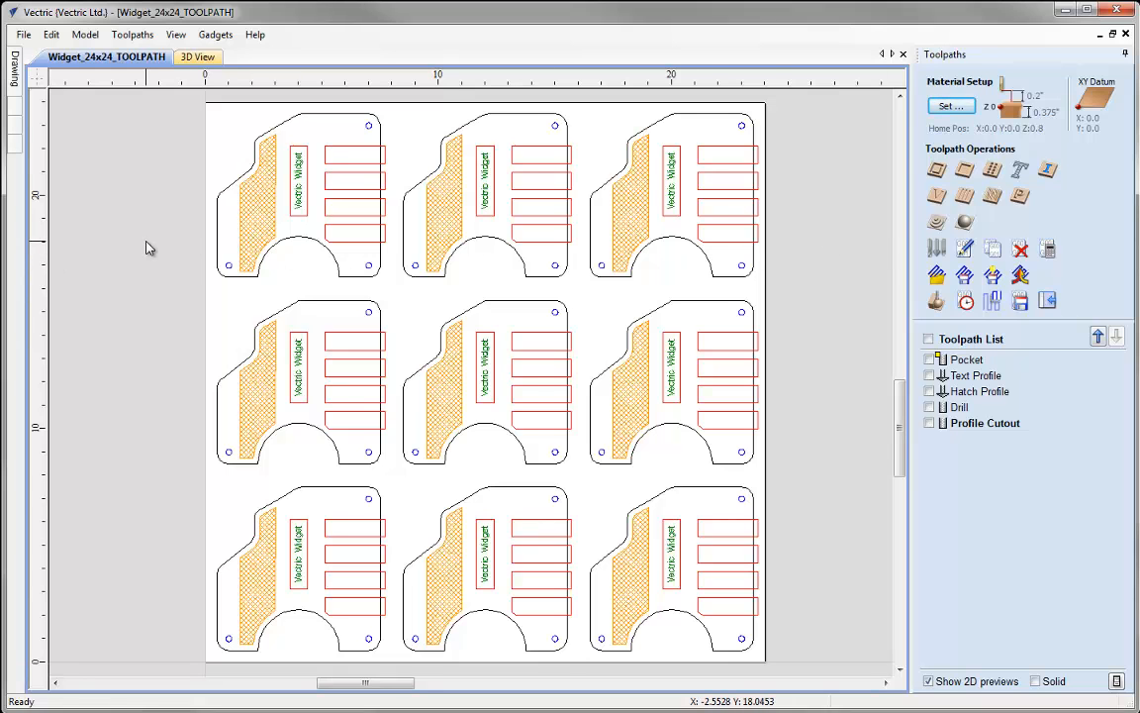
left_click(15, 87)
mouse_move(18, 121)
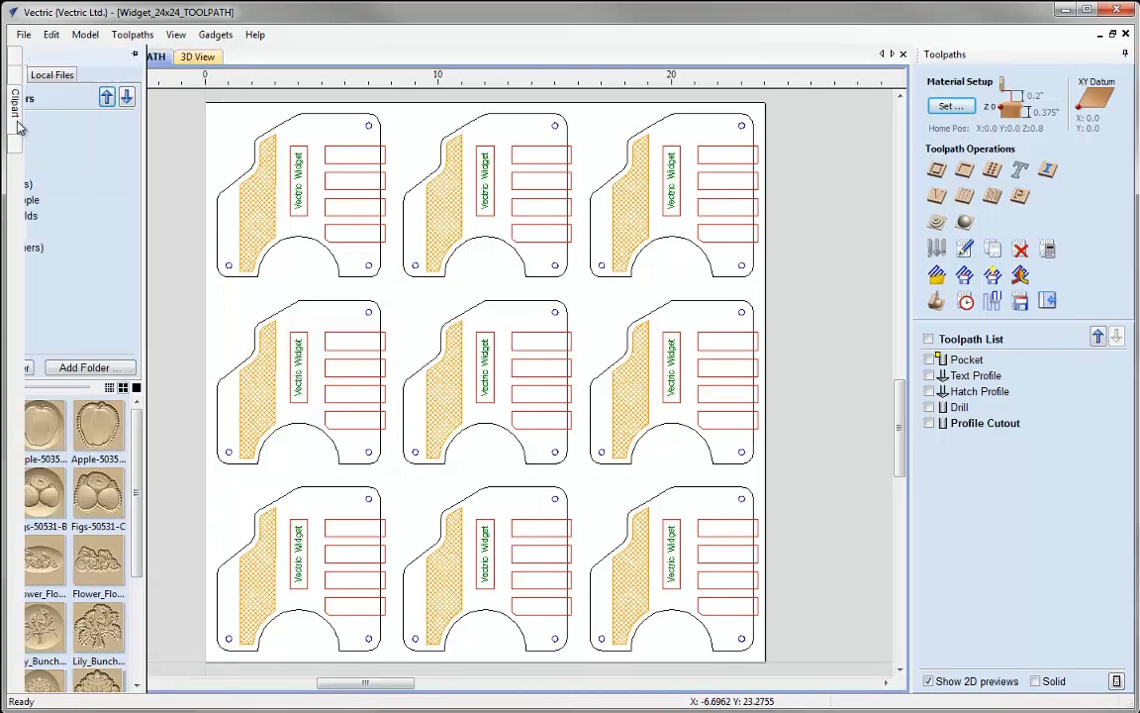
mouse_move(14, 99)
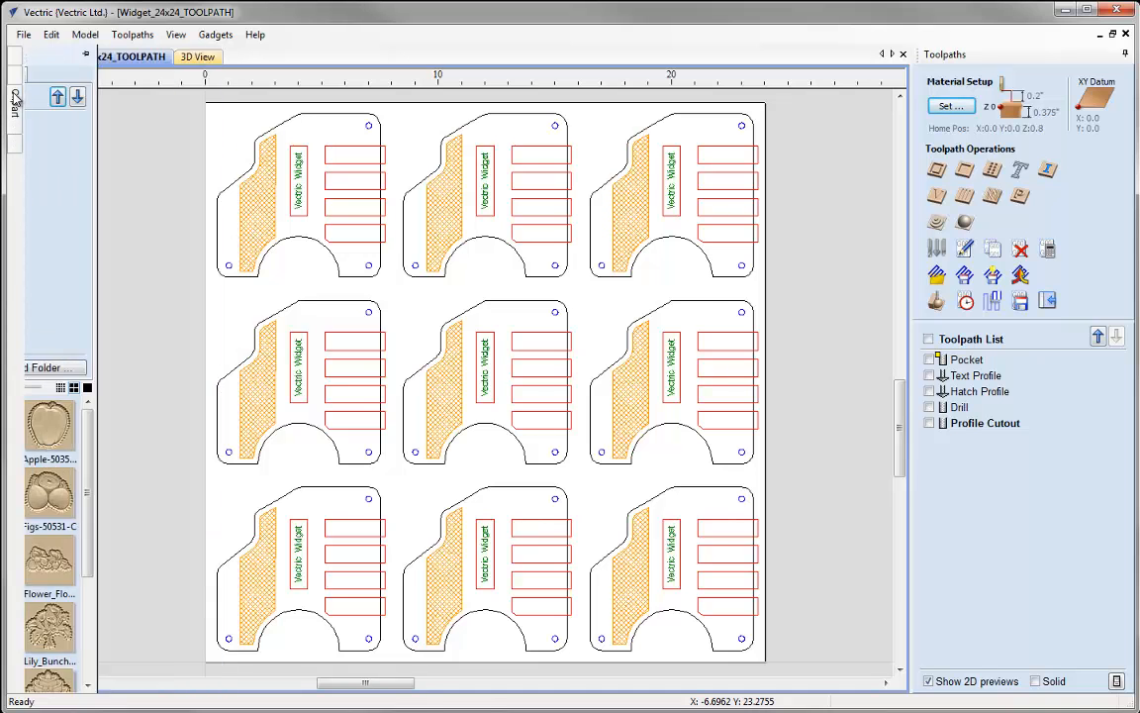
mouse_move(14, 67)
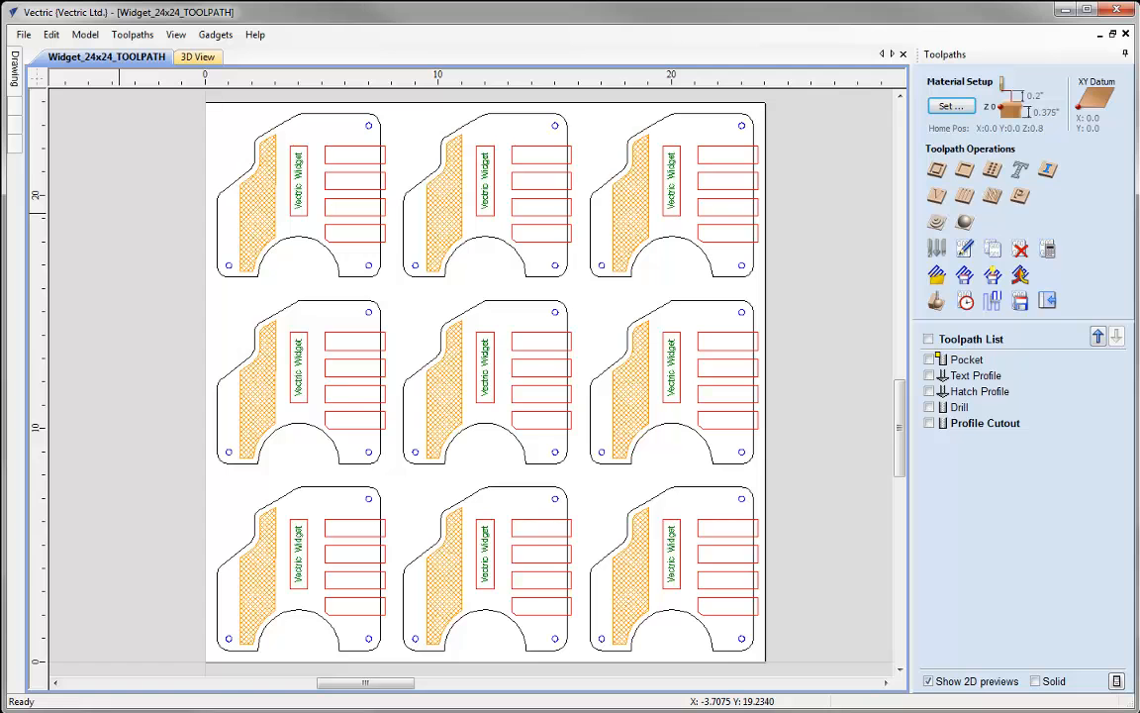
Toggle to the drawing layout and back to the toolpath layout, and pin the drawing tools open alongside the toolpath tools
key("F12")
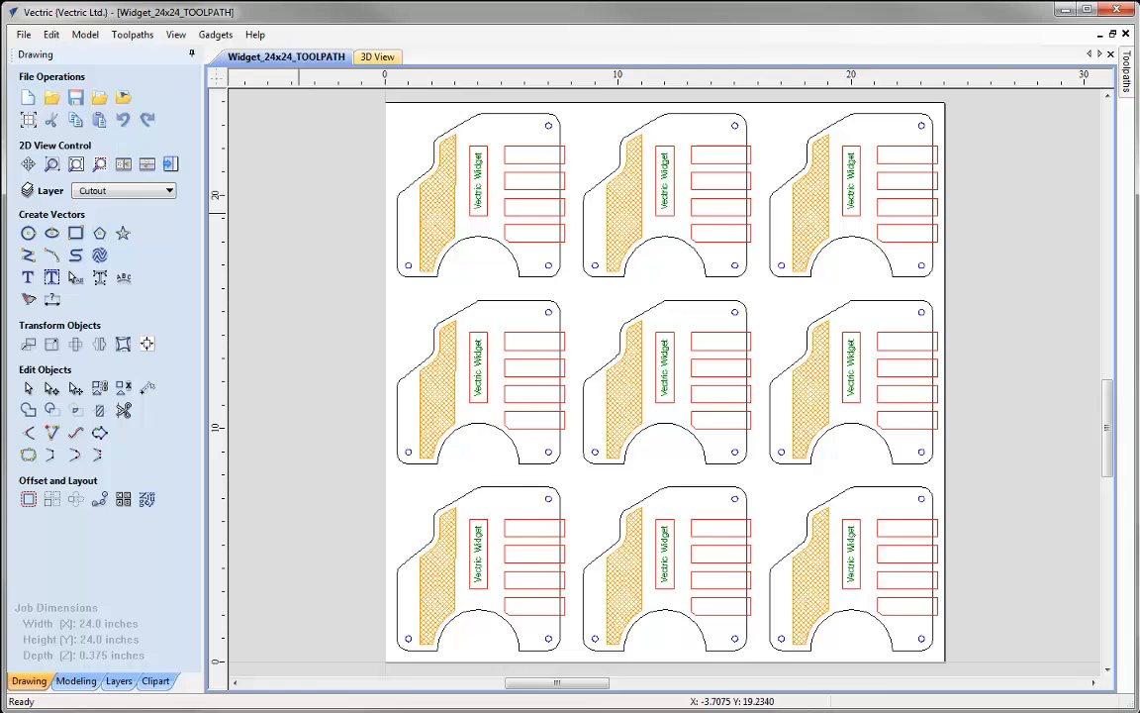
key("F12")
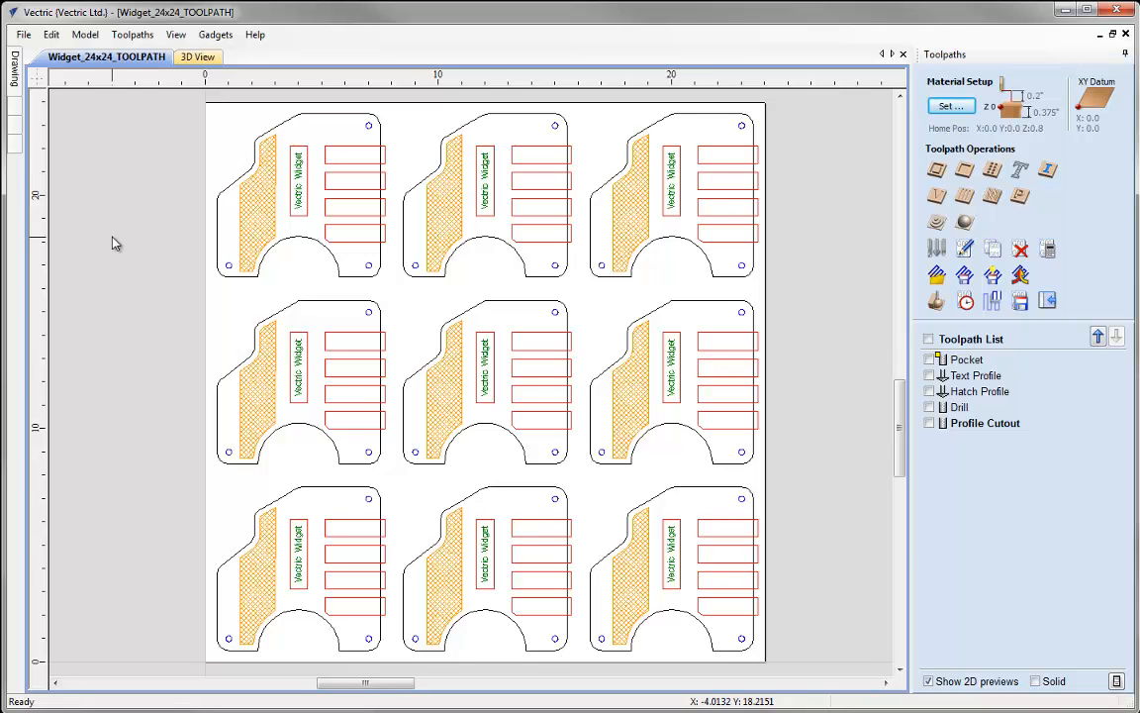
left_click(14, 69)
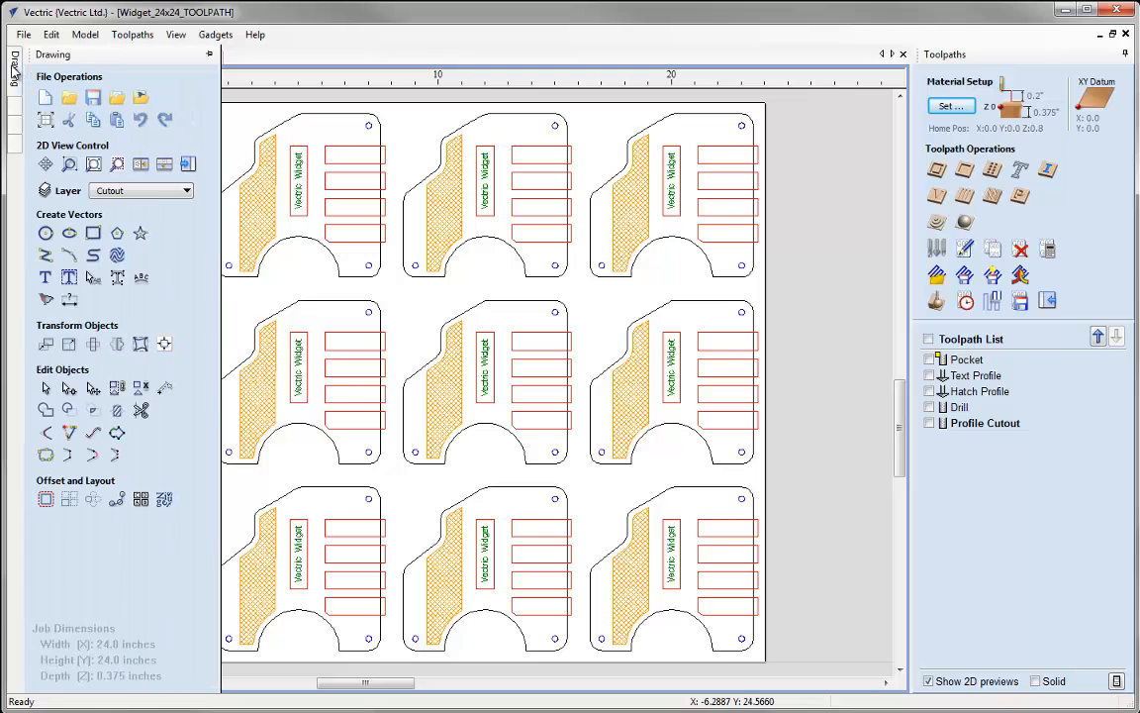
left_click(209, 53)
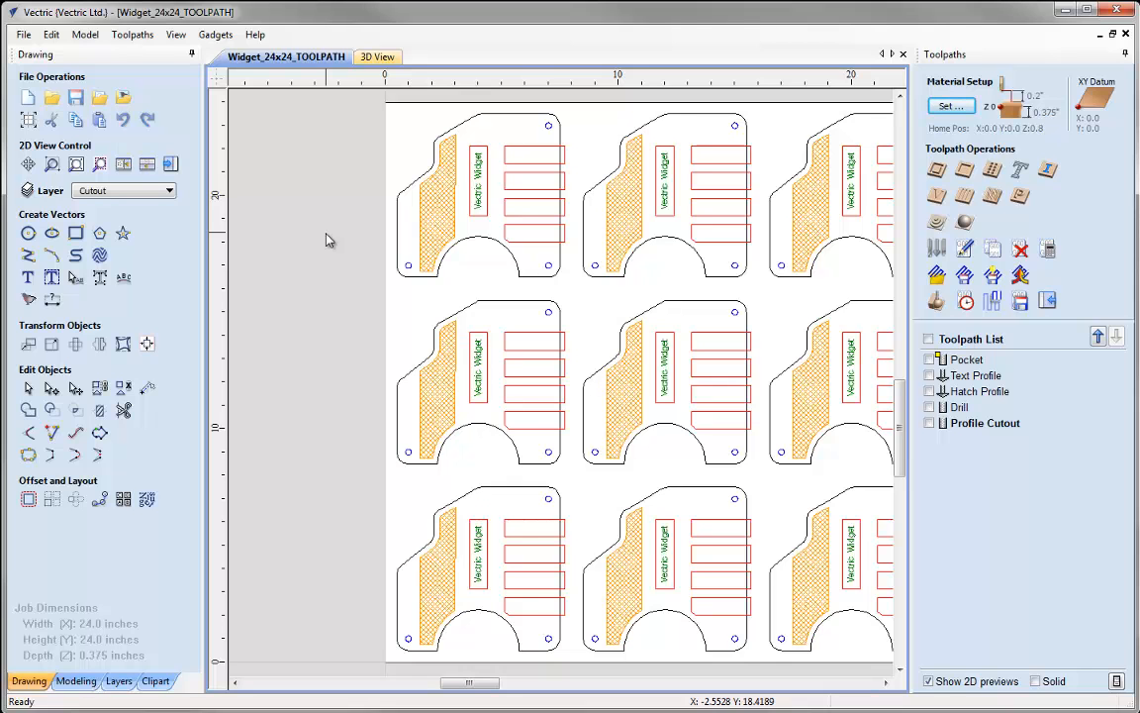
Show the job in the 3D view, rotate the material block freely, and set an isometric view
left_click(378, 56)
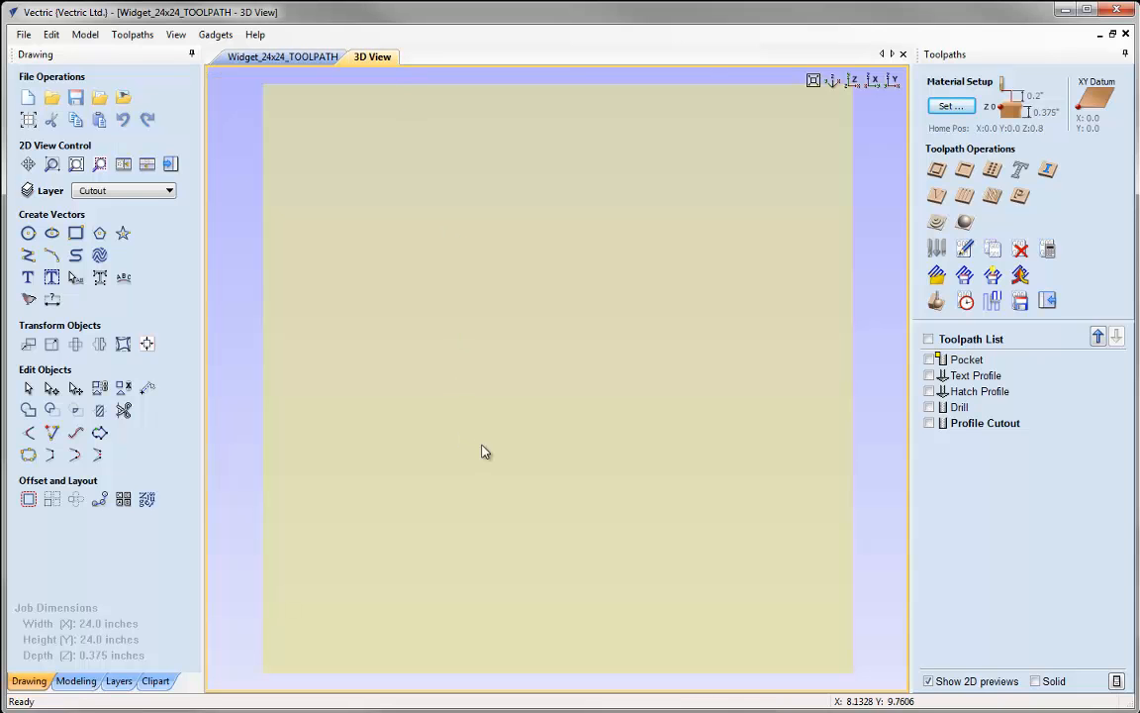
left_click_drag(537, 583, 753, 394)
left_click_drag(551, 429, 779, 410)
left_click(833, 85)
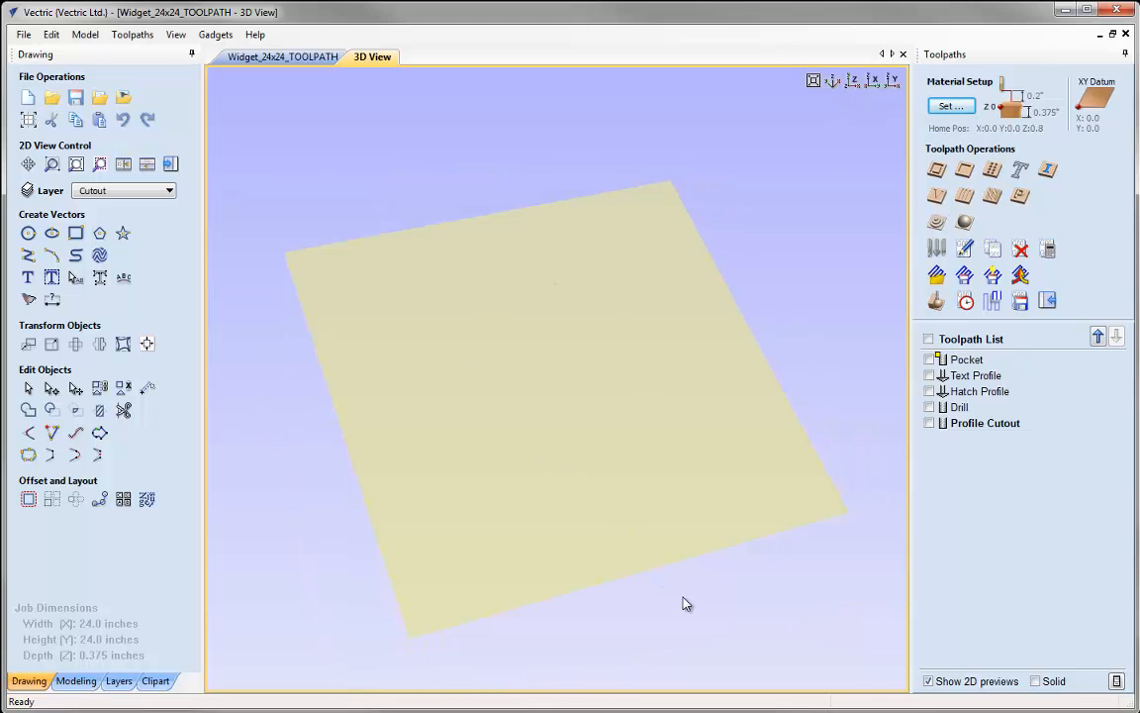
Display all toolpaths on the 3D material block, preview them all, and reset and close the preview
left_click(928, 339)
mouse_move(695, 519)
left_mouse_down()
mouse_move(613, 297)
mouse_move(616, 374)
mouse_move(714, 523)
left_mouse_up()
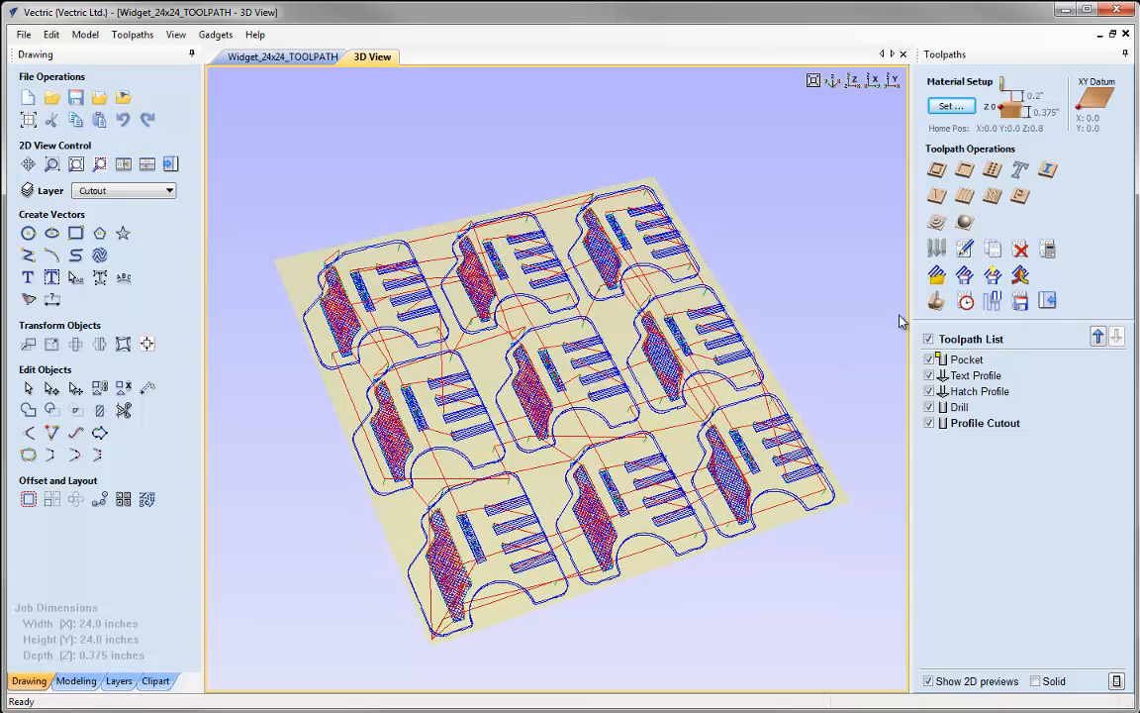
left_click(936, 301)
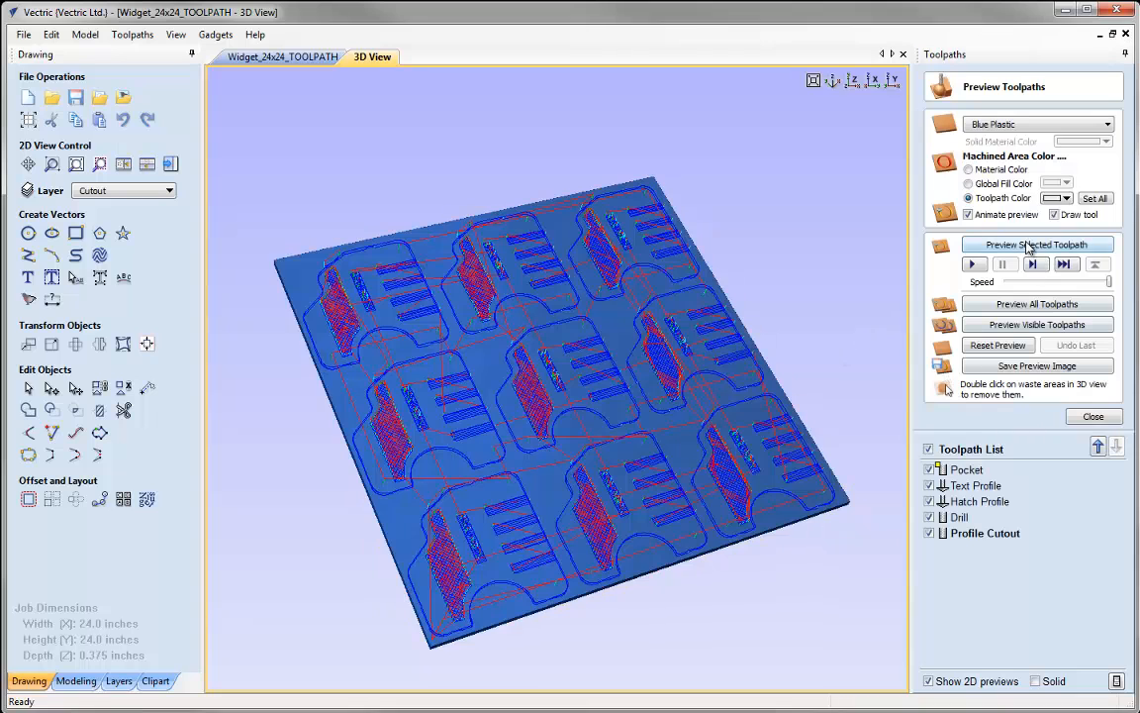
left_click(1036, 304)
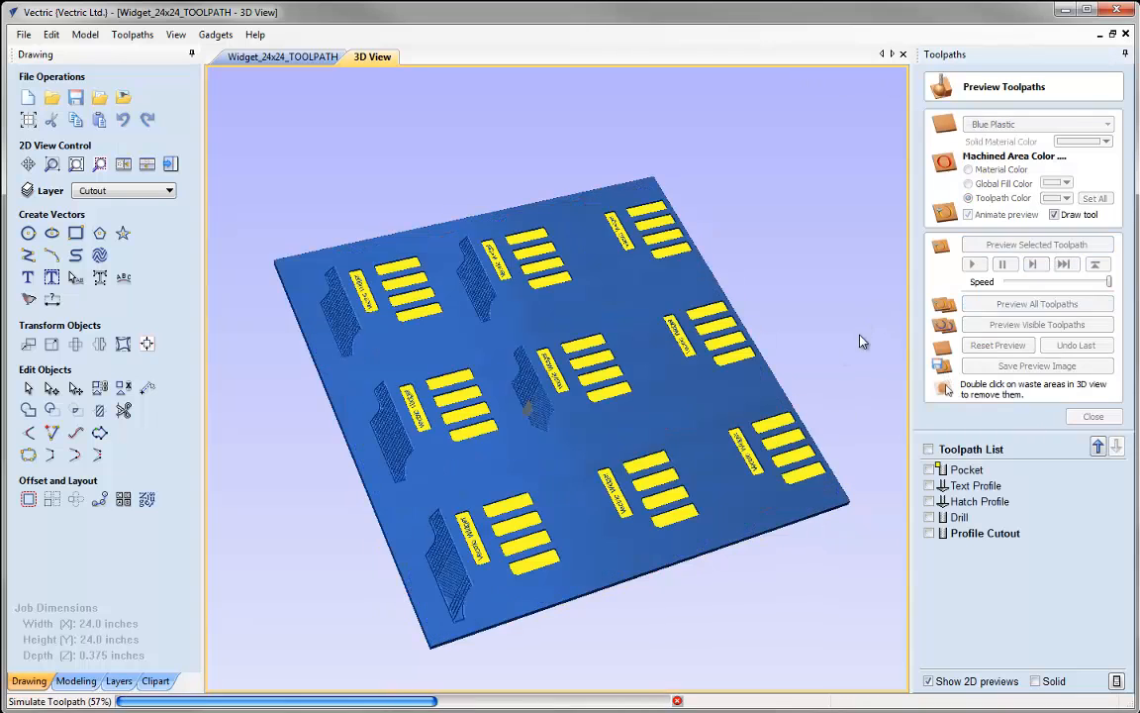
left_click_drag(721, 465, 579, 430)
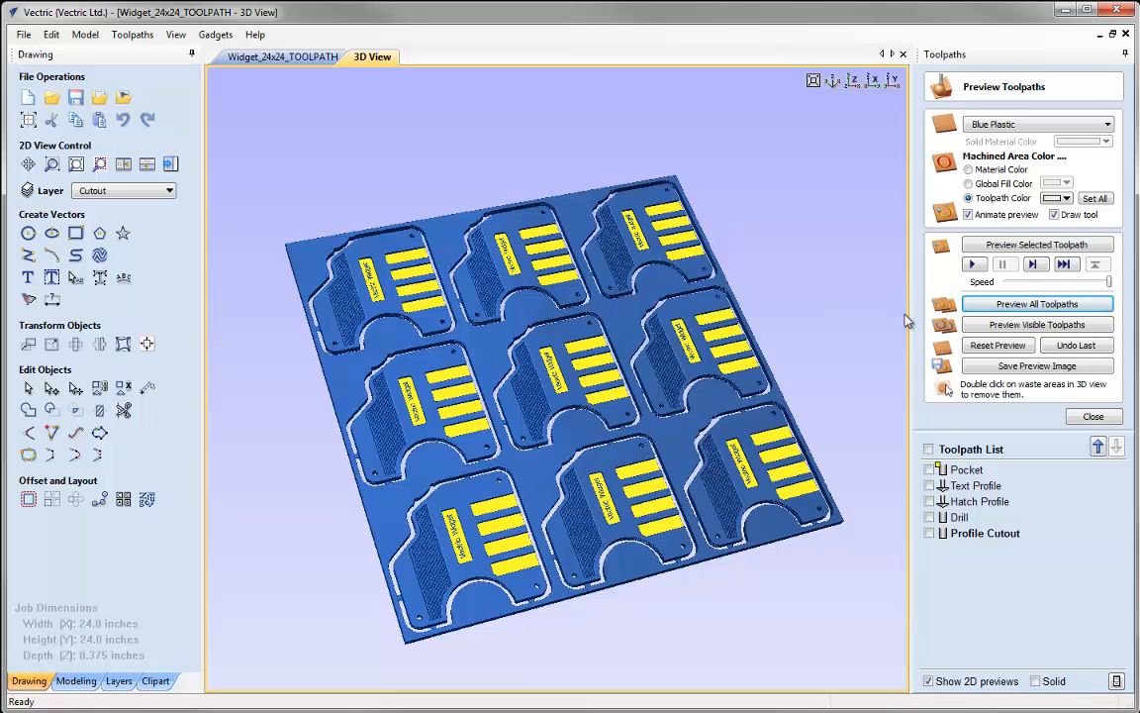
left_click(999, 345)
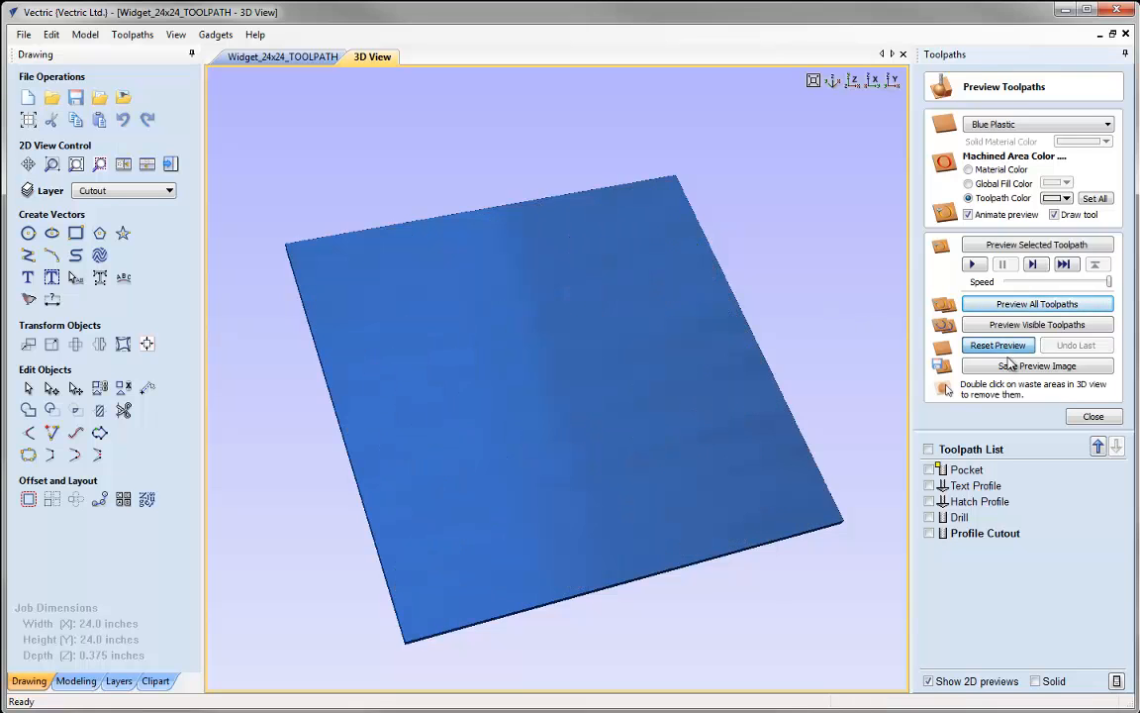
left_click(1089, 416)
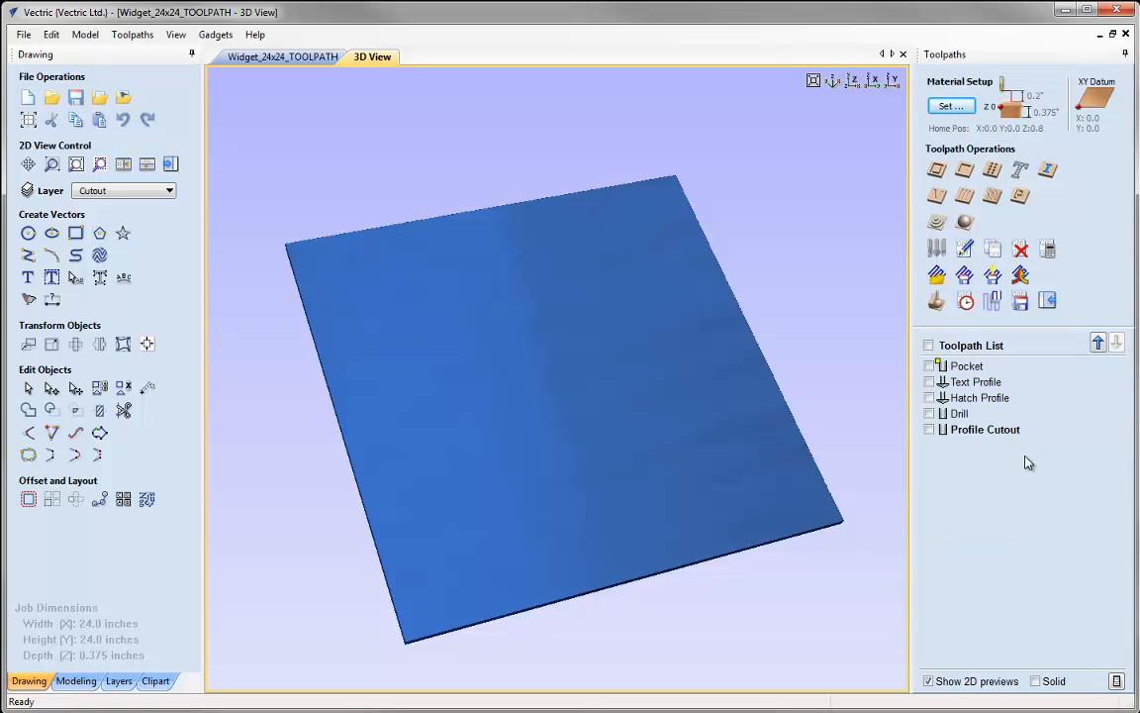
Switch to the 2D view of Widget_24x24_TOOLPATH and pan the drawing in both directions, including with the Pan tool
left_click(287, 57)
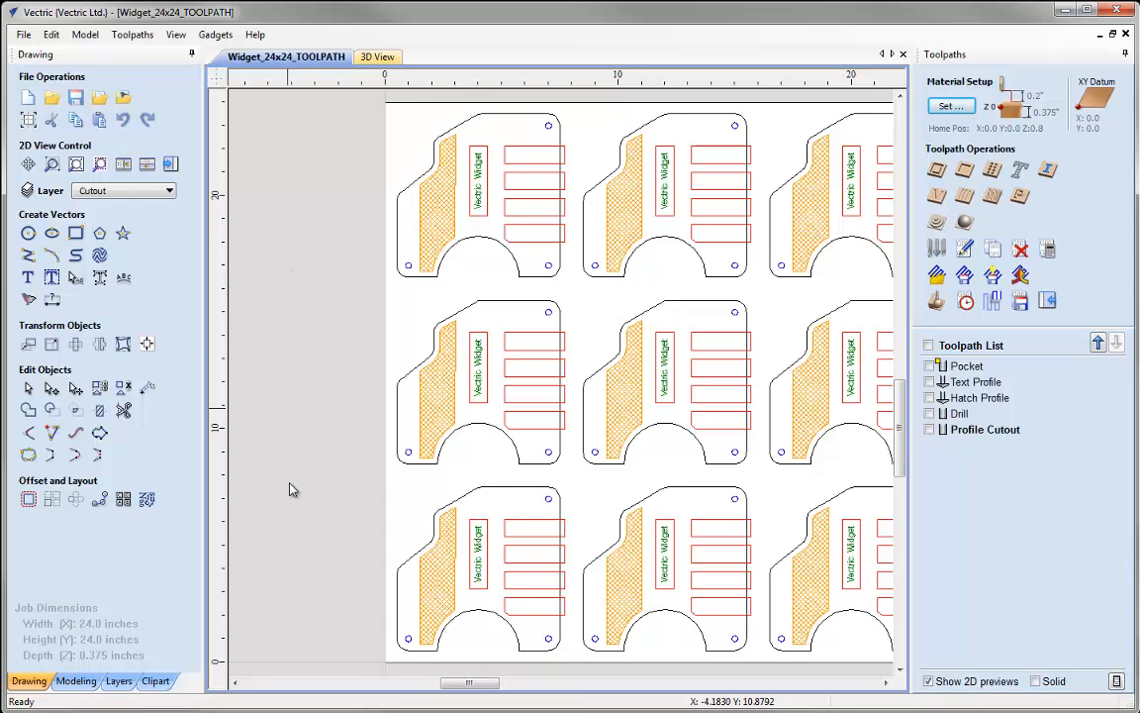
left_click_drag(451, 681, 461, 683)
mouse_move(902, 426)
left_mouse_down()
mouse_move(902, 372)
mouse_move(901, 417)
left_mouse_up()
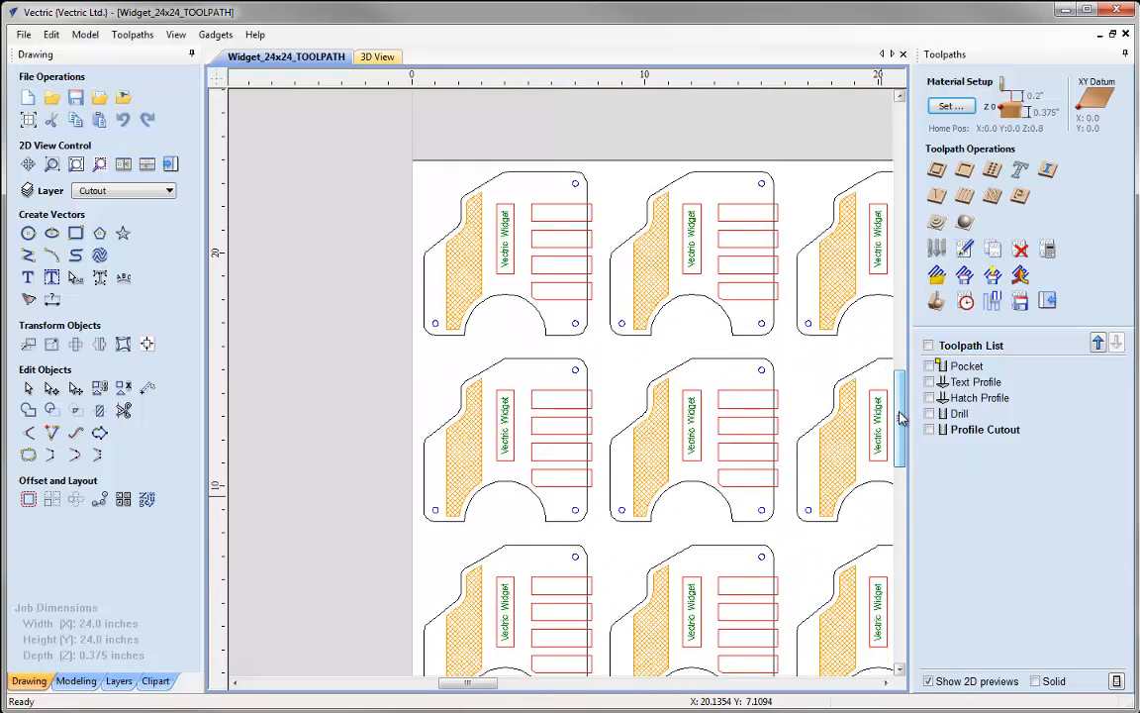
left_click(27, 165)
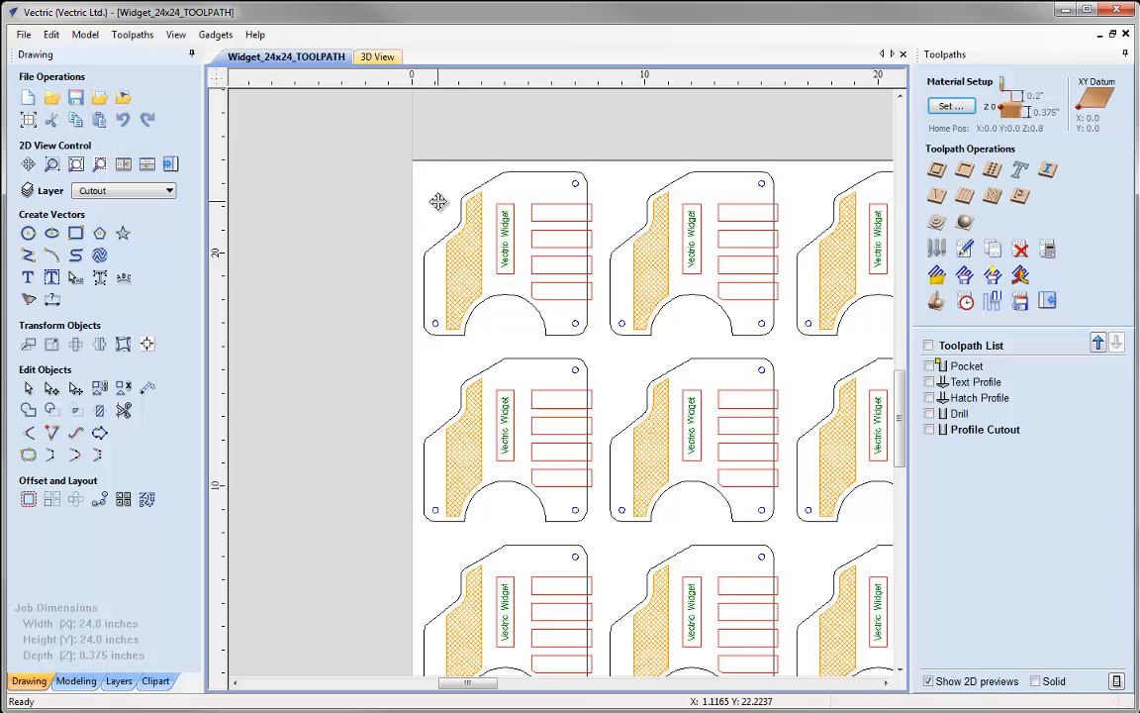
mouse_move(438, 201)
left_mouse_down()
mouse_move(298, 152)
mouse_move(400, 178)
mouse_move(693, 297)
mouse_move(516, 306)
mouse_move(357, 188)
mouse_move(445, 181)
mouse_move(423, 205)
left_mouse_up()
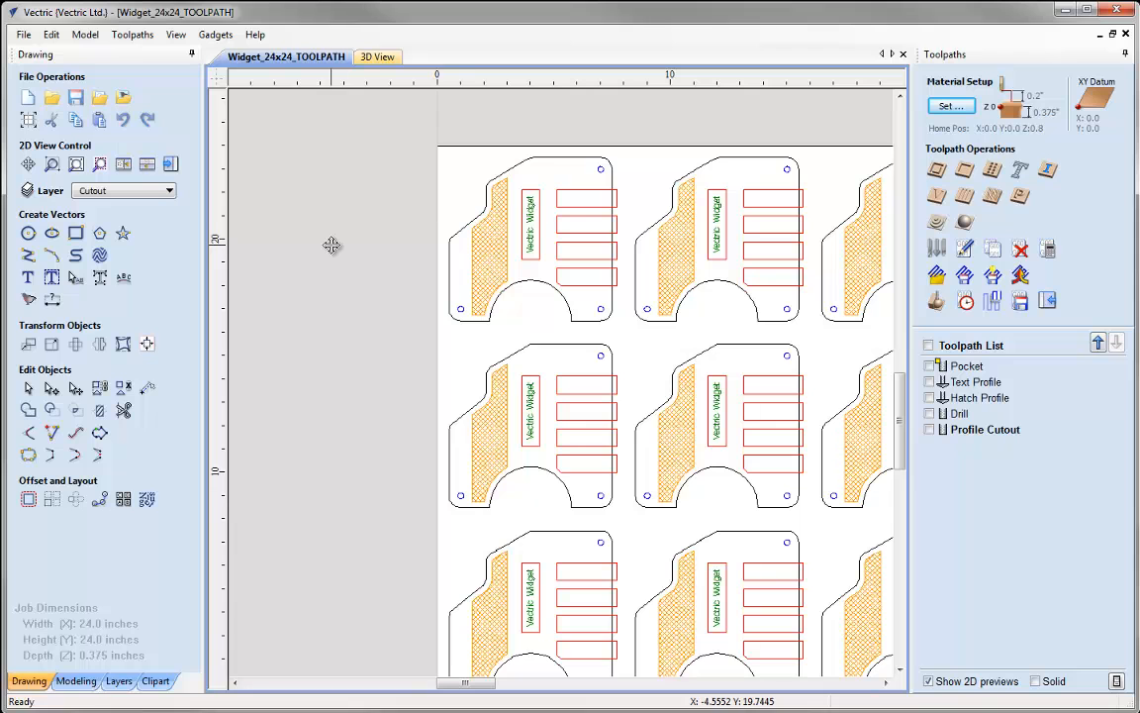
Zoom into window areas on the upper-left and middle-left widgets, fitting the whole job in view after each
left_click(52, 165)
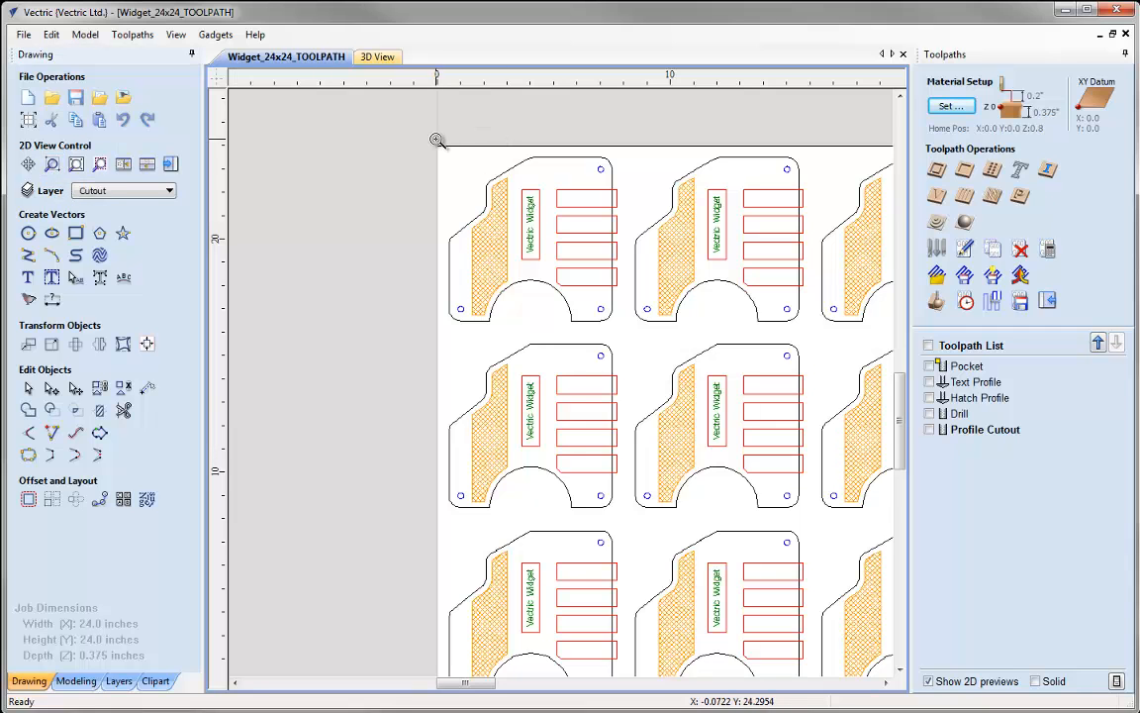
left_click_drag(436, 142, 583, 275)
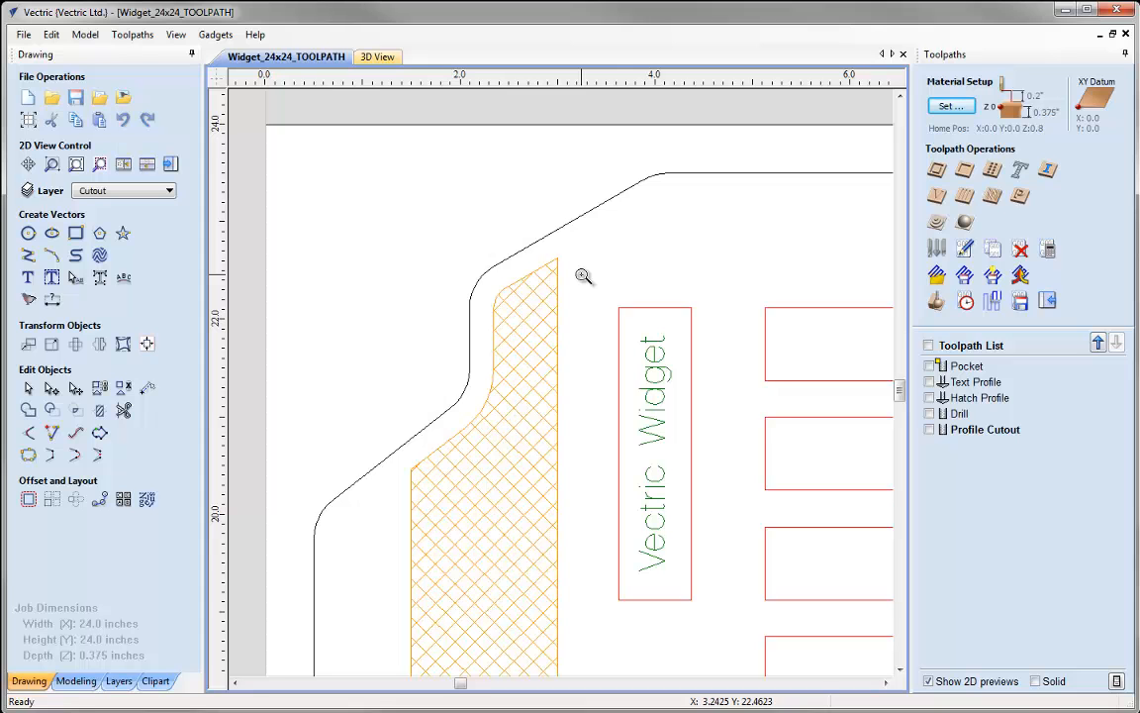
left_click(78, 166)
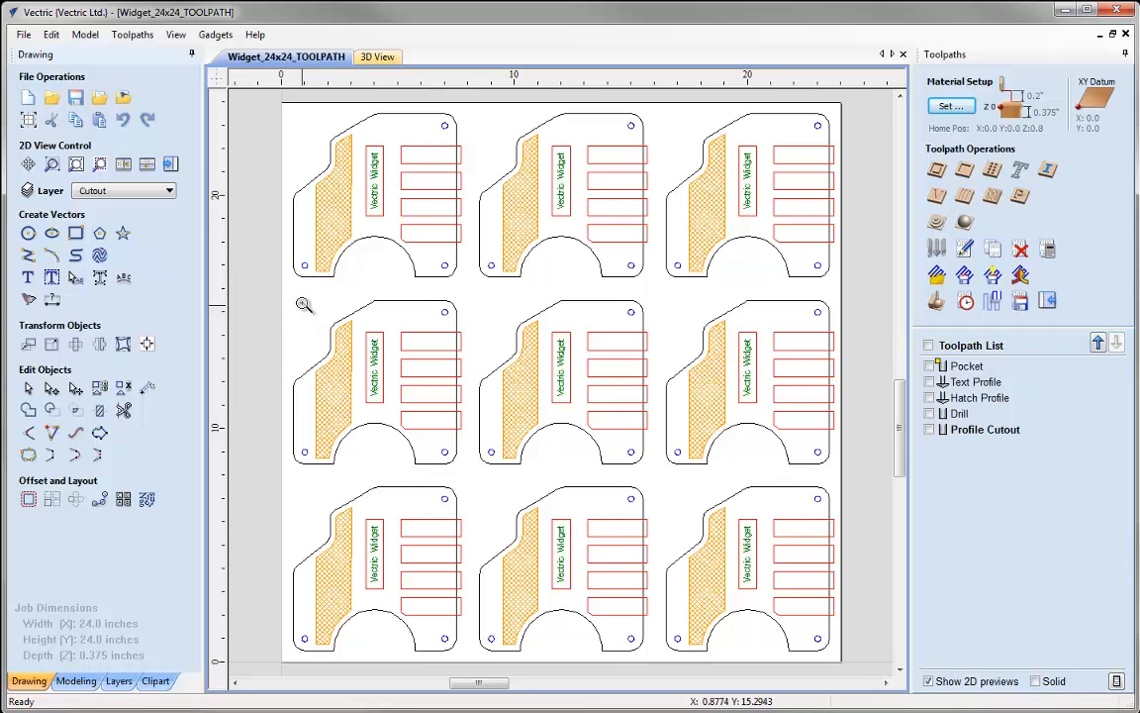
left_click_drag(352, 326, 399, 361)
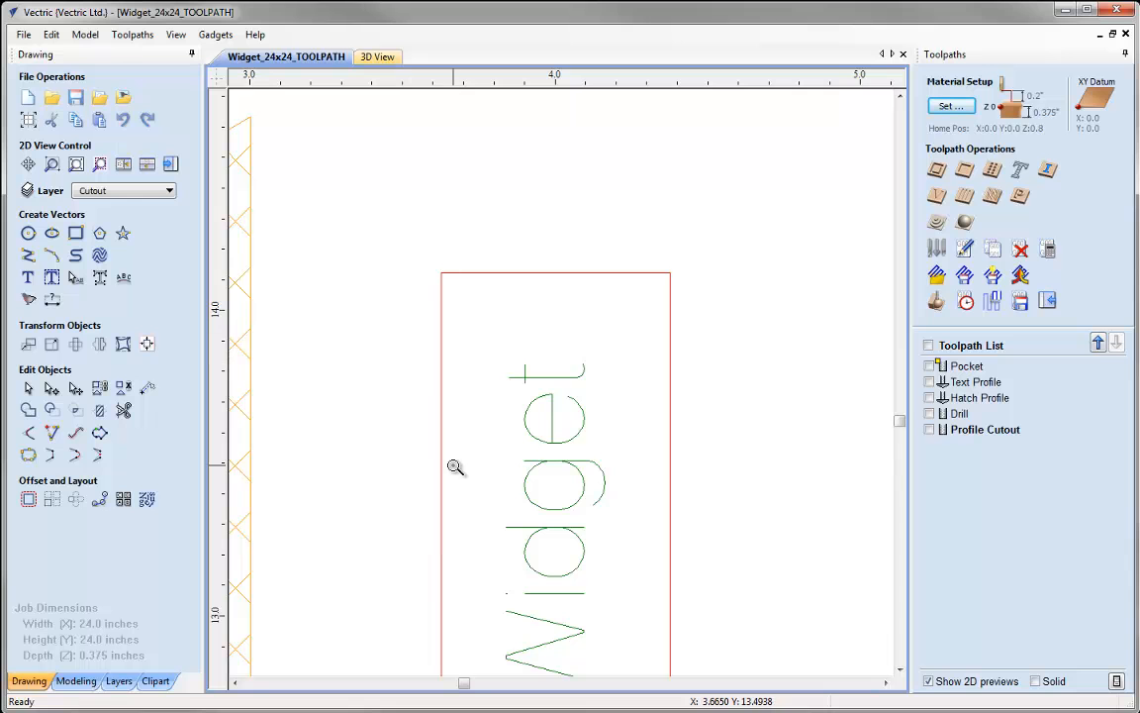
left_click(76, 164)
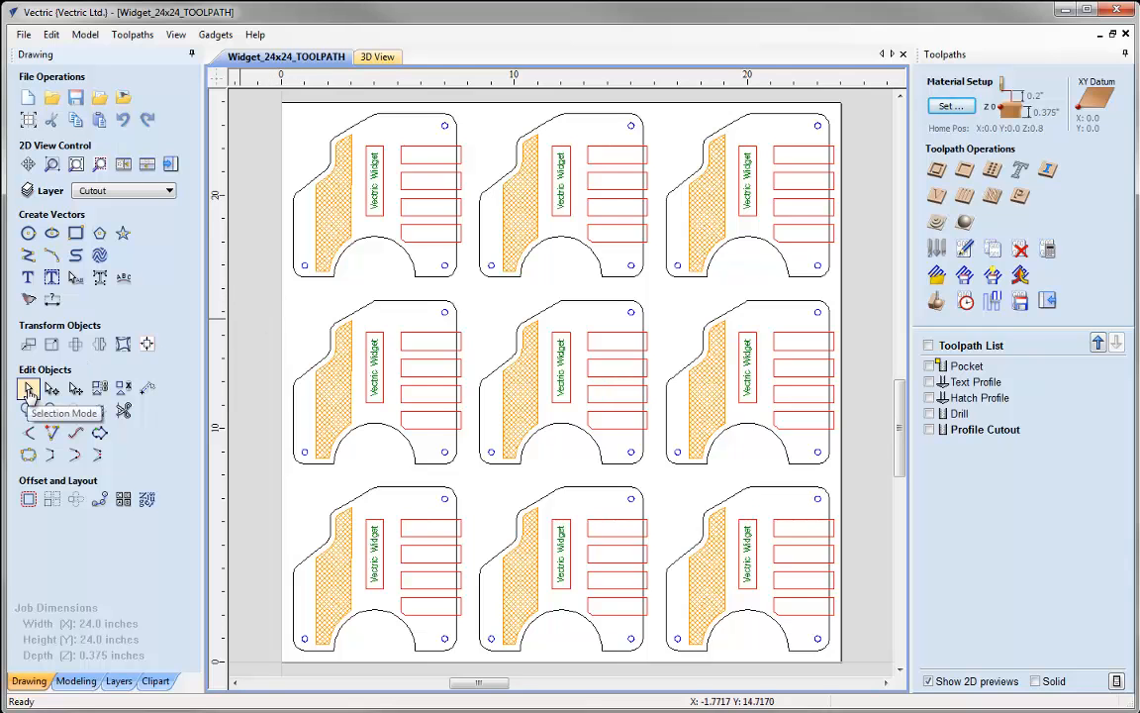
Return to selection mode, select the upper-left widget's outline, and clear the selection
left_click(29, 389)
left_click(297, 259)
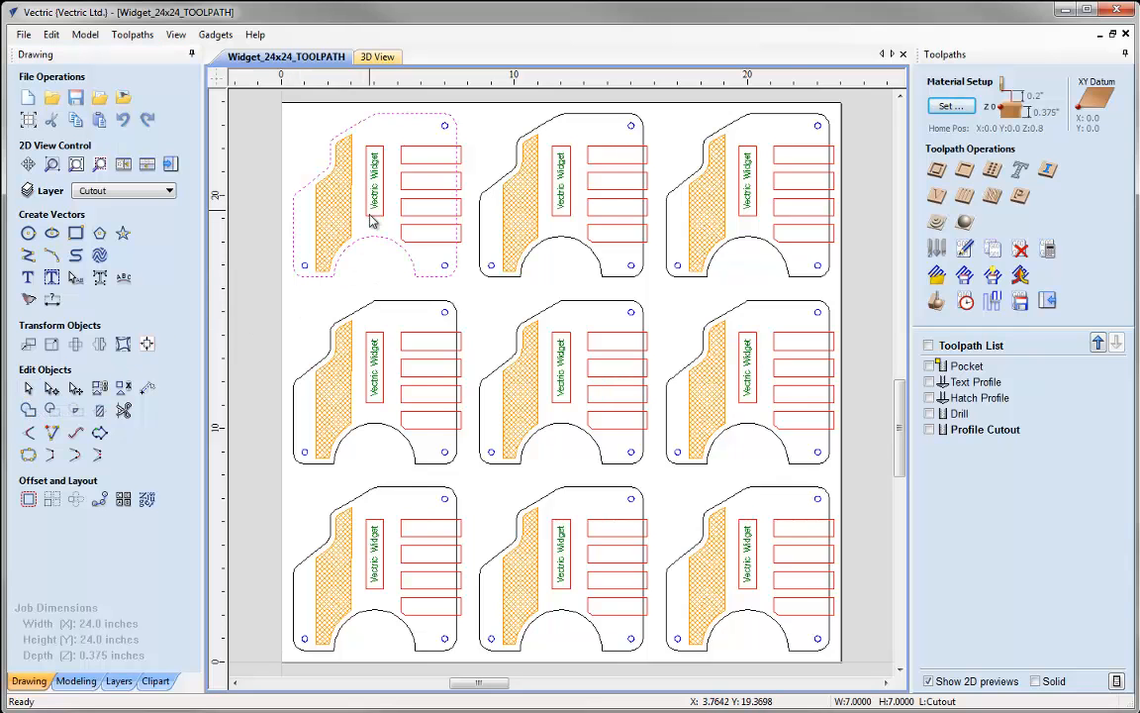
left_click(400, 231)
left_click(347, 300)
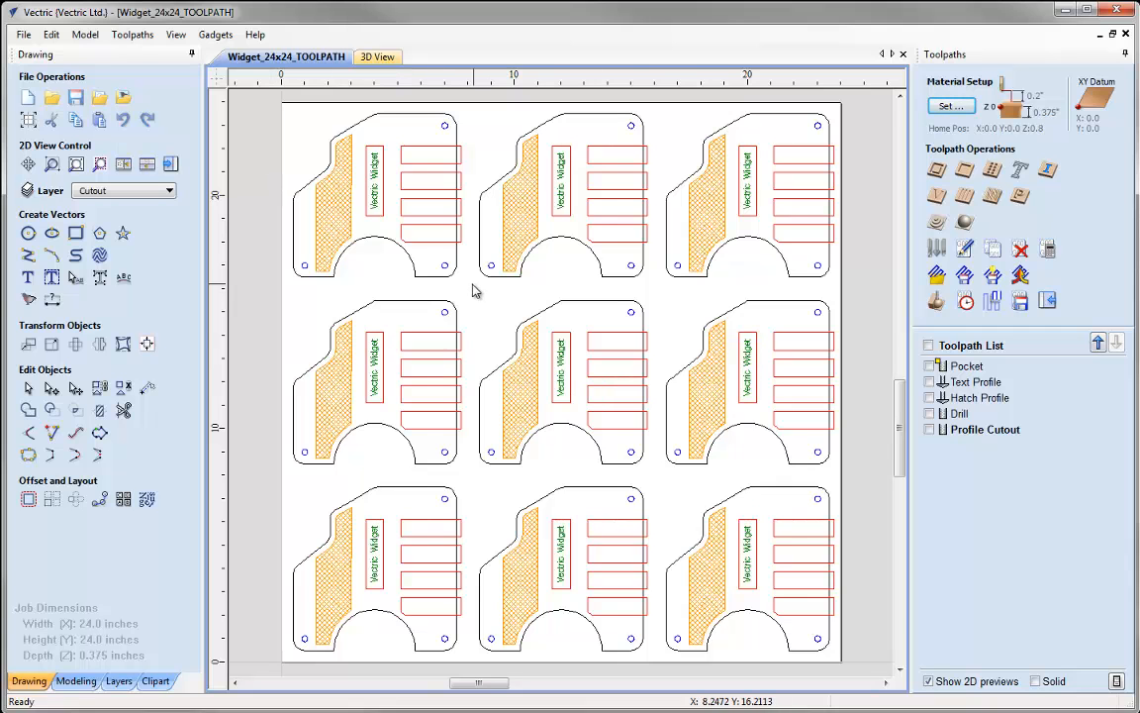
Window-select the centre widget's text, text frame and slots, zoom to the selection, restore the full view and deselect
left_click_drag(546, 319, 661, 439)
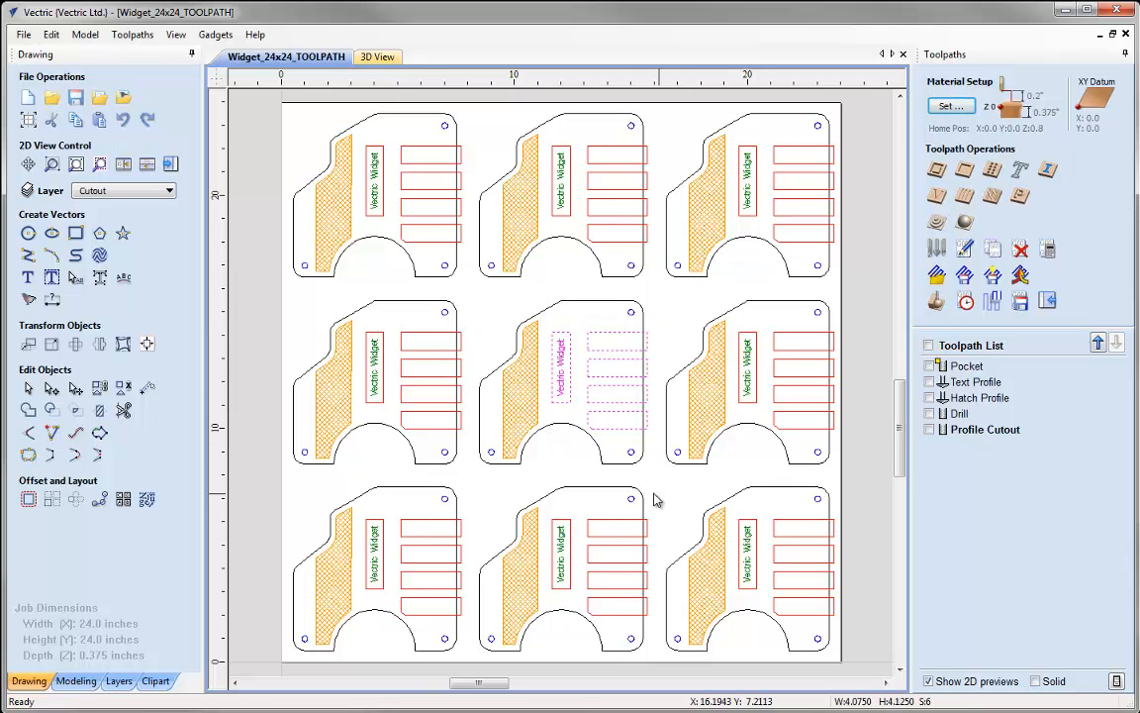
left_click(98, 170)
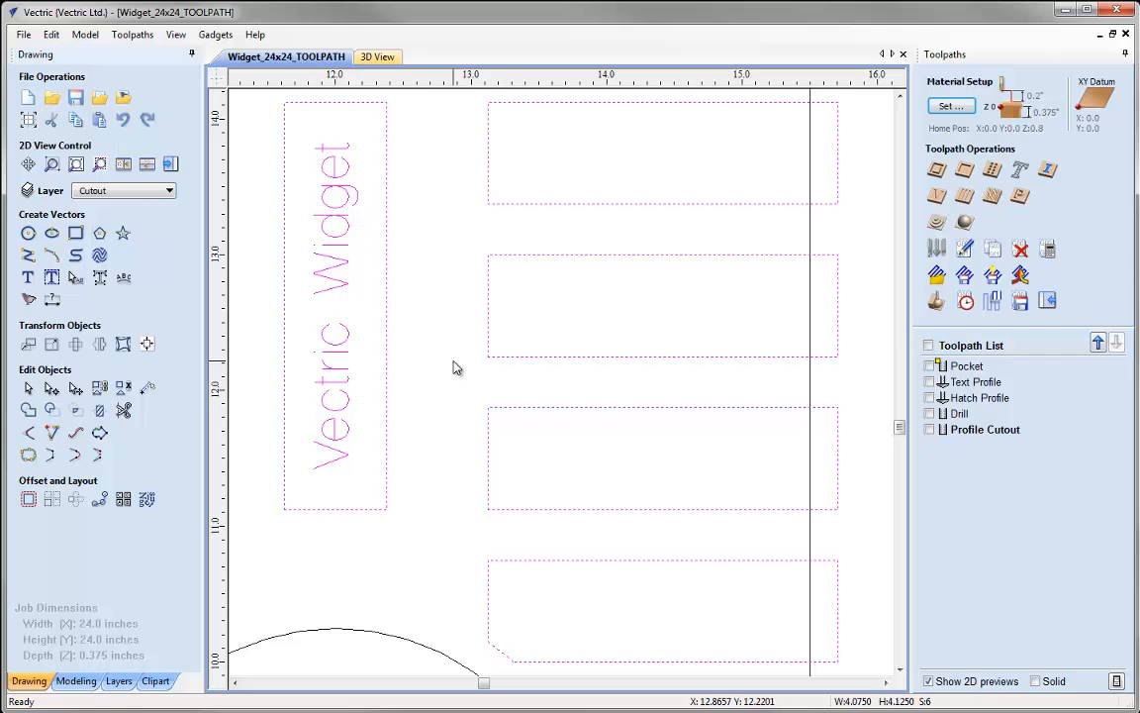
left_click(76, 164)
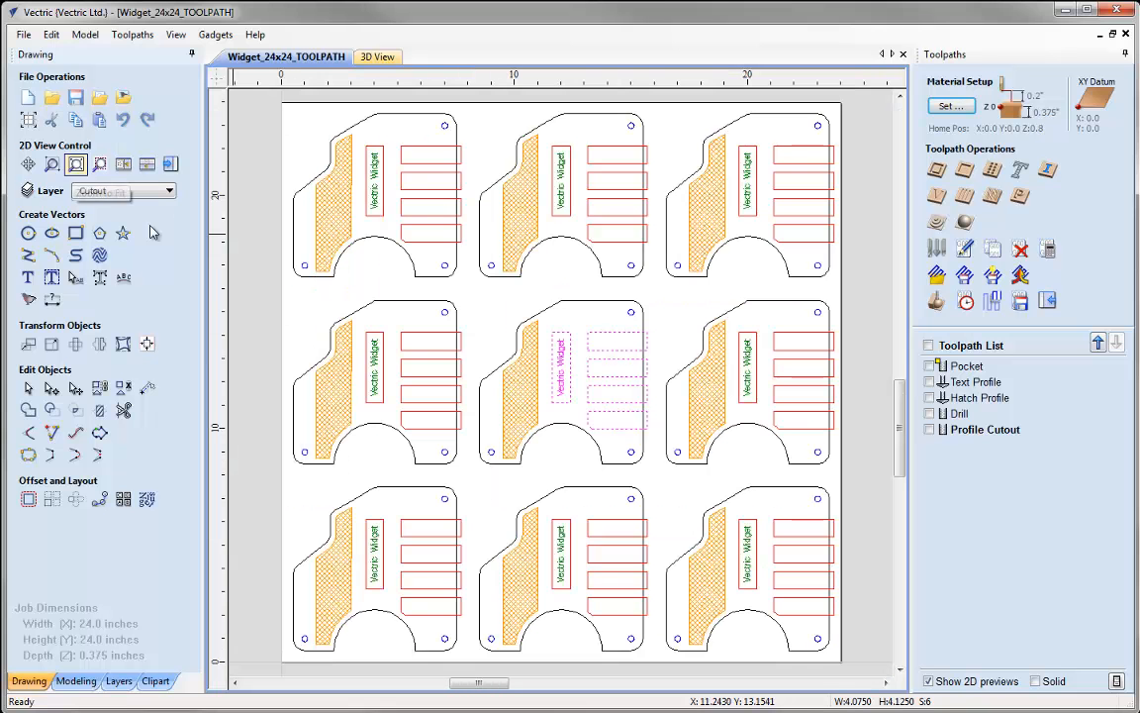
left_click(307, 305)
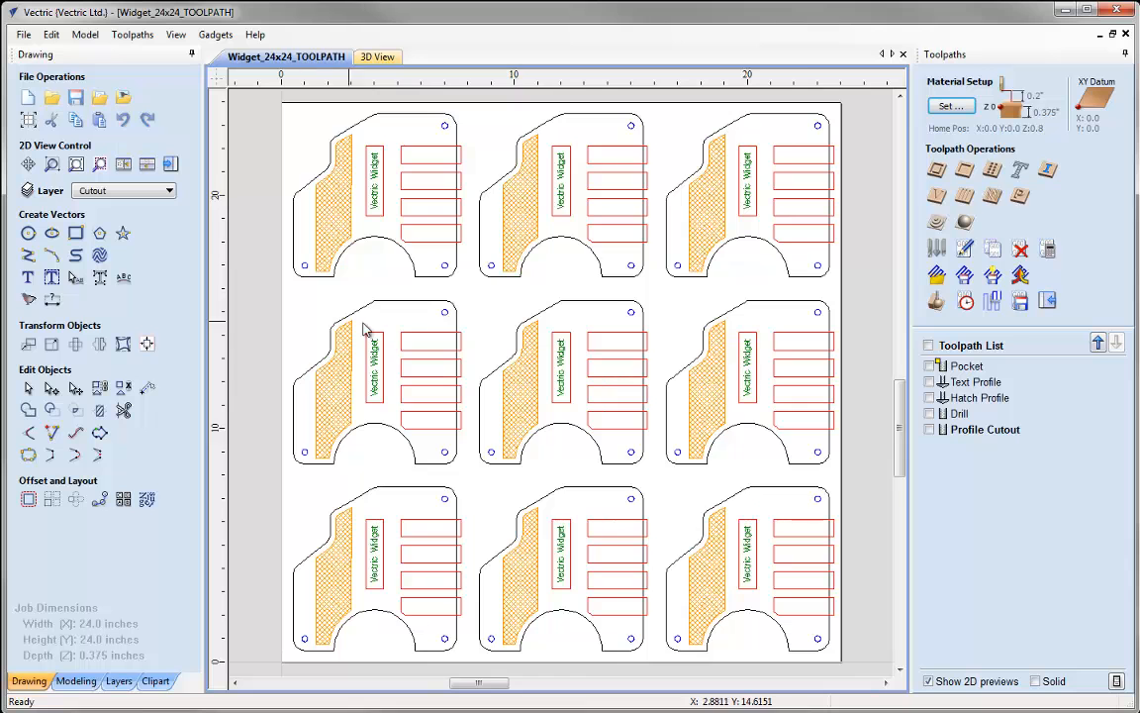
Examine the widgets by zooming in and out around the centre widget and the corner holes of neighbouring parts
scroll(508, 337, "up", 3)
scroll(507, 337, "up", 1)
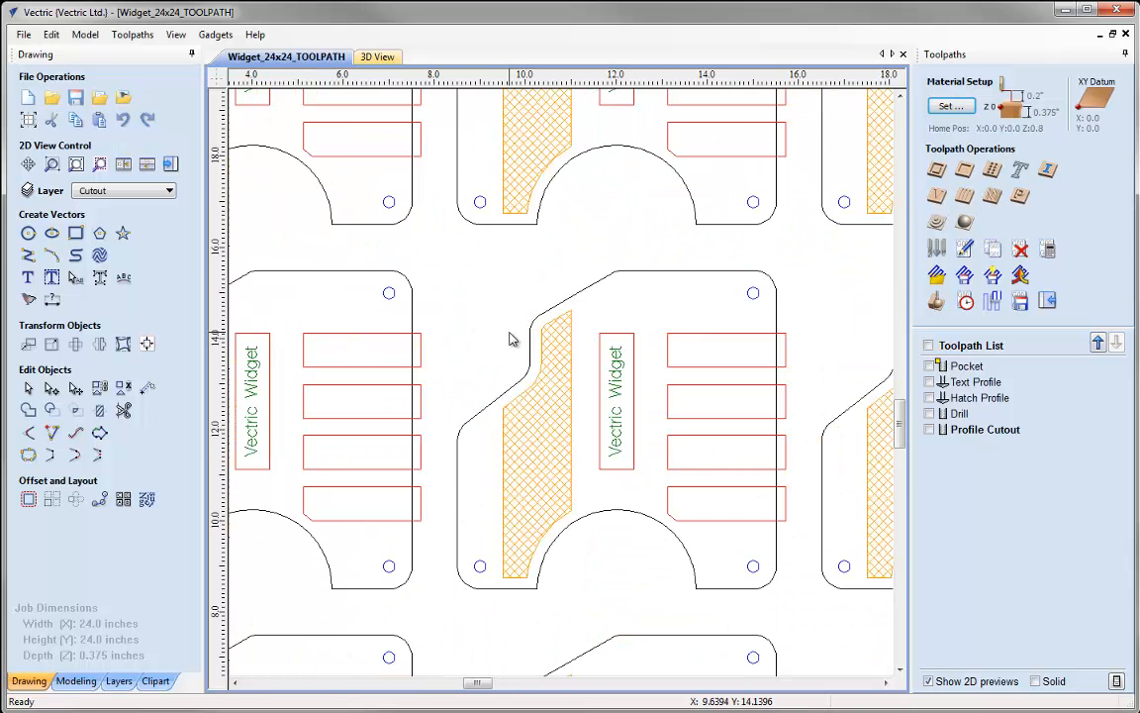
scroll(509, 338, "down", 3)
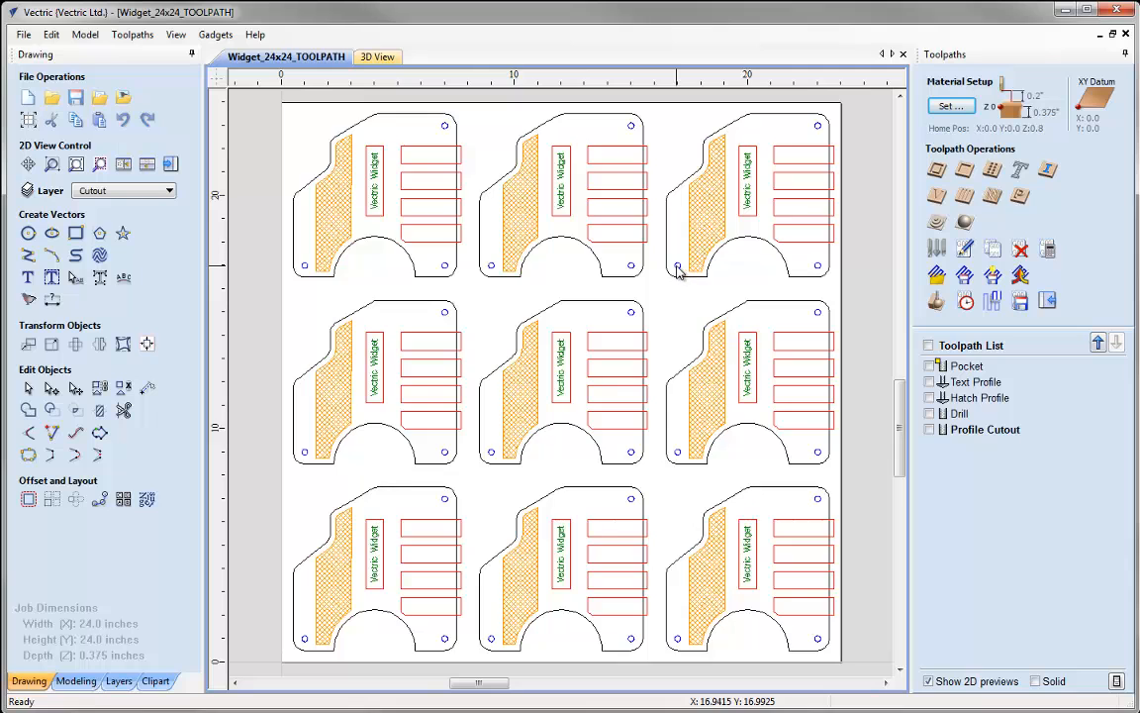
scroll(677, 272, "up", 10)
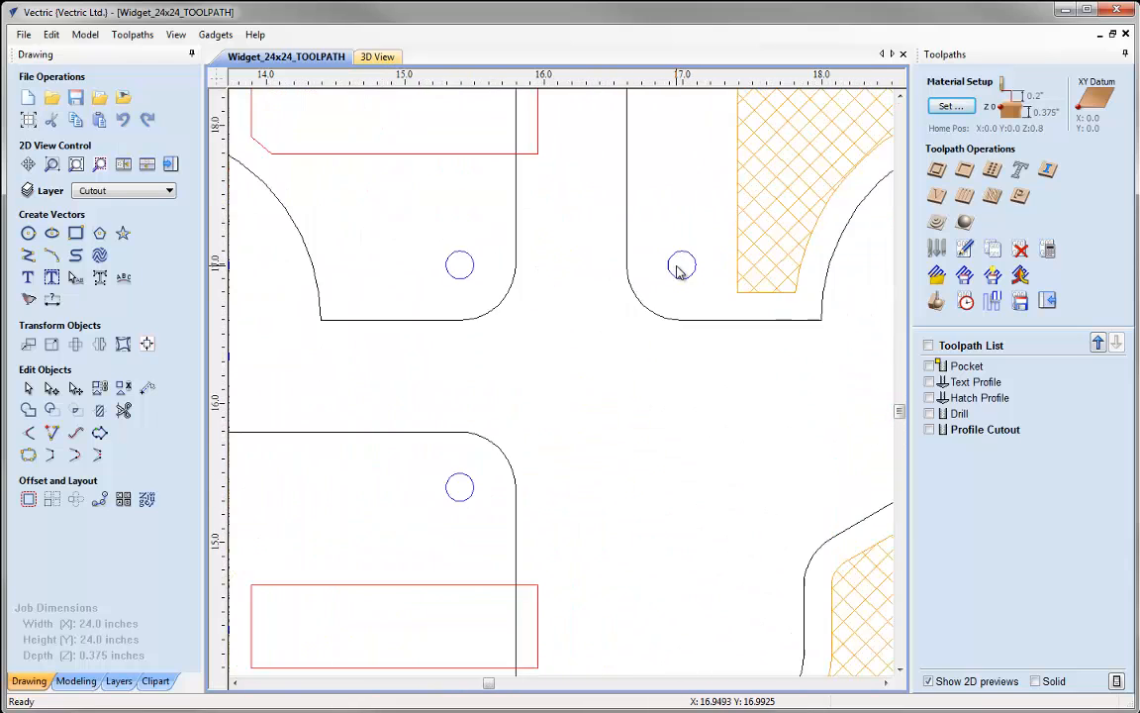
scroll(677, 273, "up", 2)
scroll(677, 272, "down", 12)
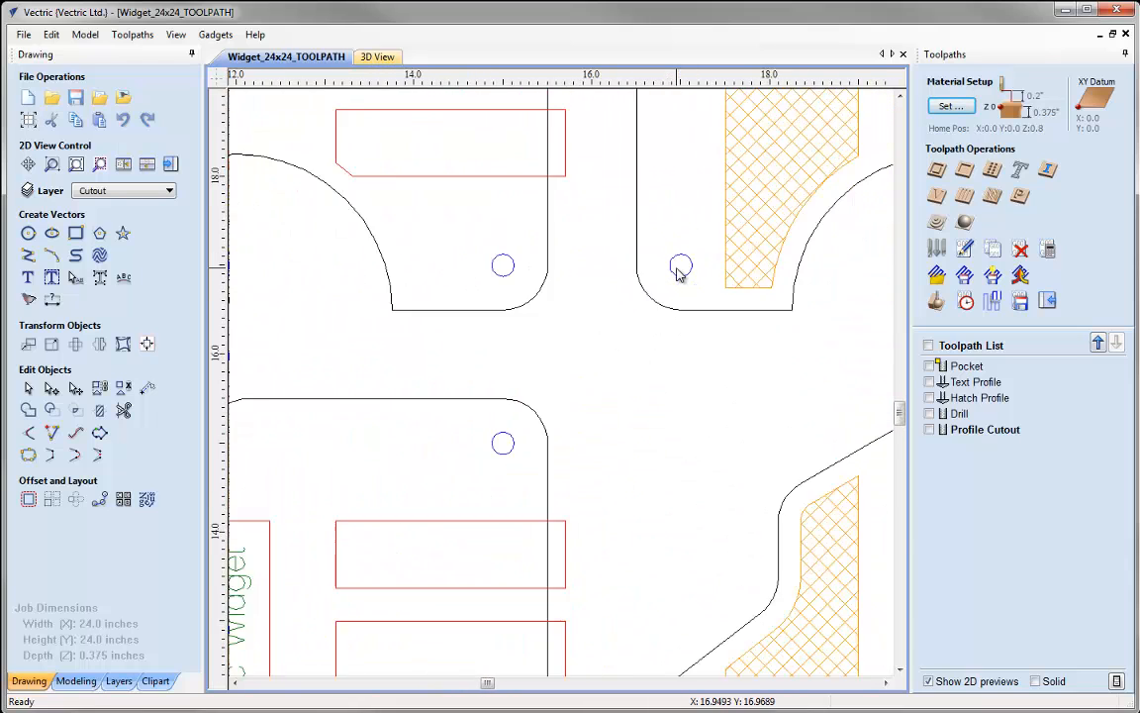
scroll(677, 272, "up", 4)
scroll(675, 273, "down", 4)
scroll(674, 280, "up", 5)
scroll(654, 288, "up", 3)
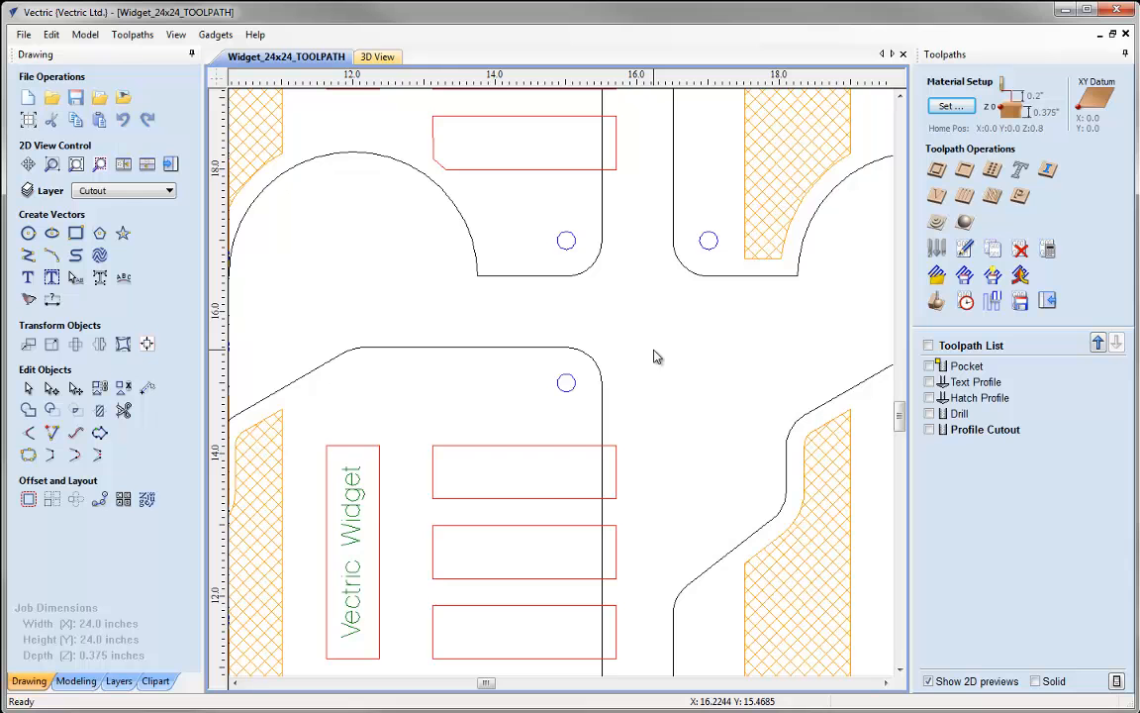
scroll(653, 357, "down", 5)
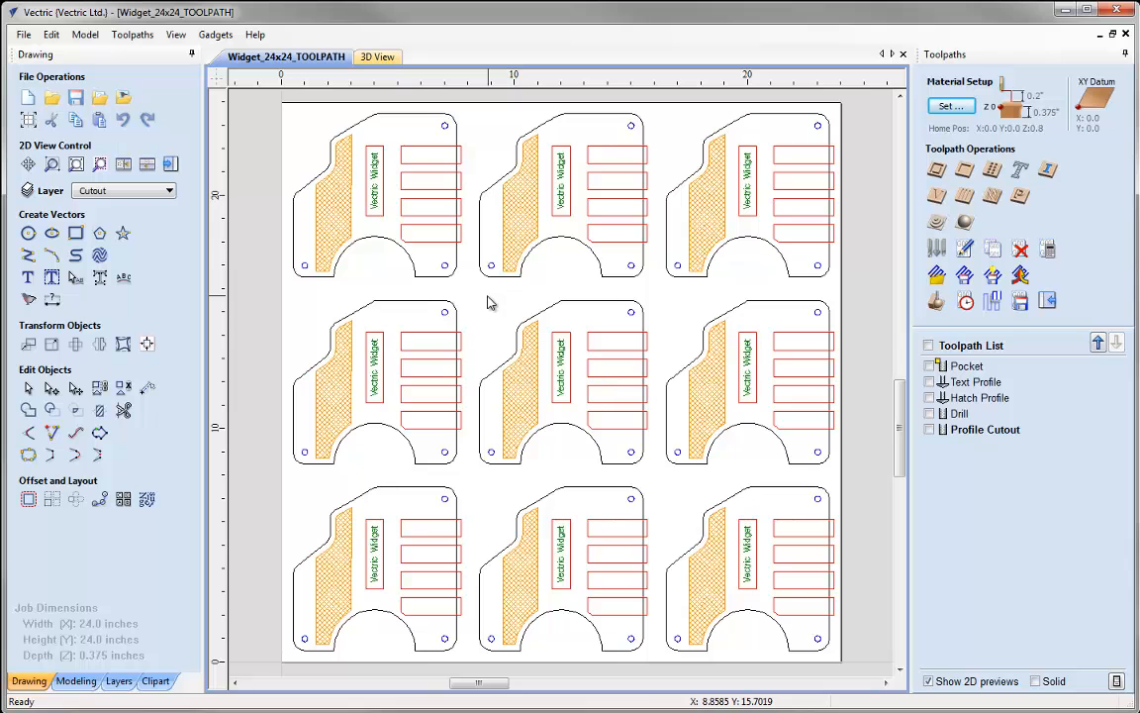
Look through the drawing's context commands, and node-edit the centre widget's outline to view the point editing commands
right_click(483, 527)
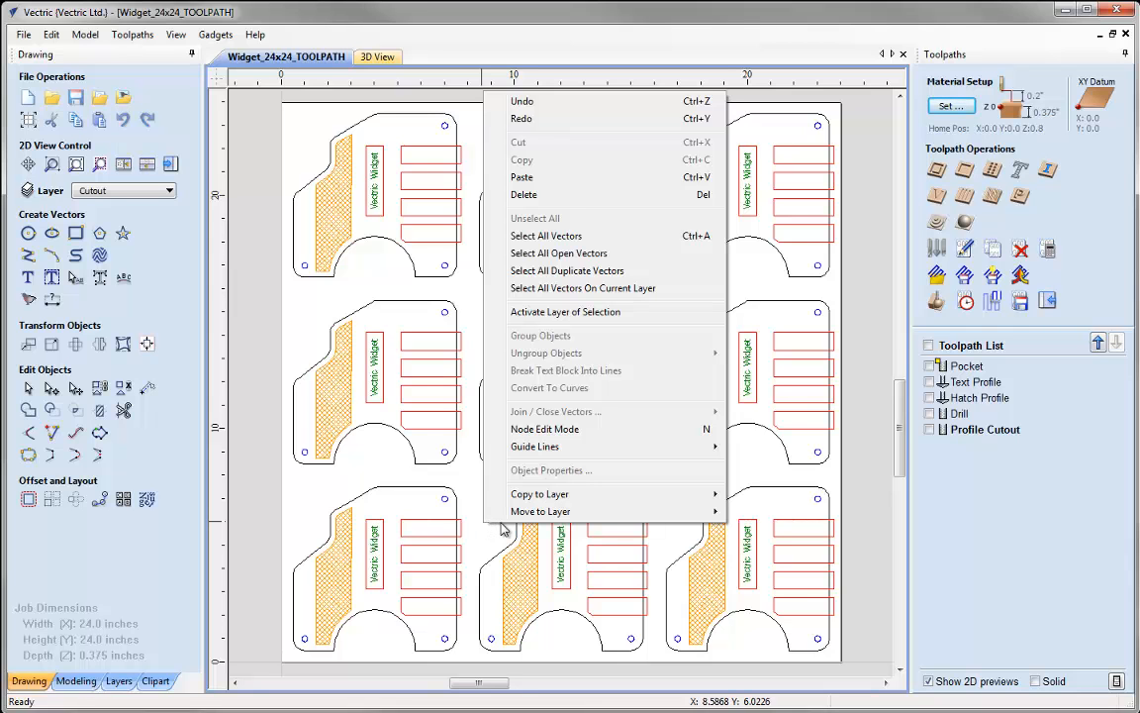
left_click(477, 474)
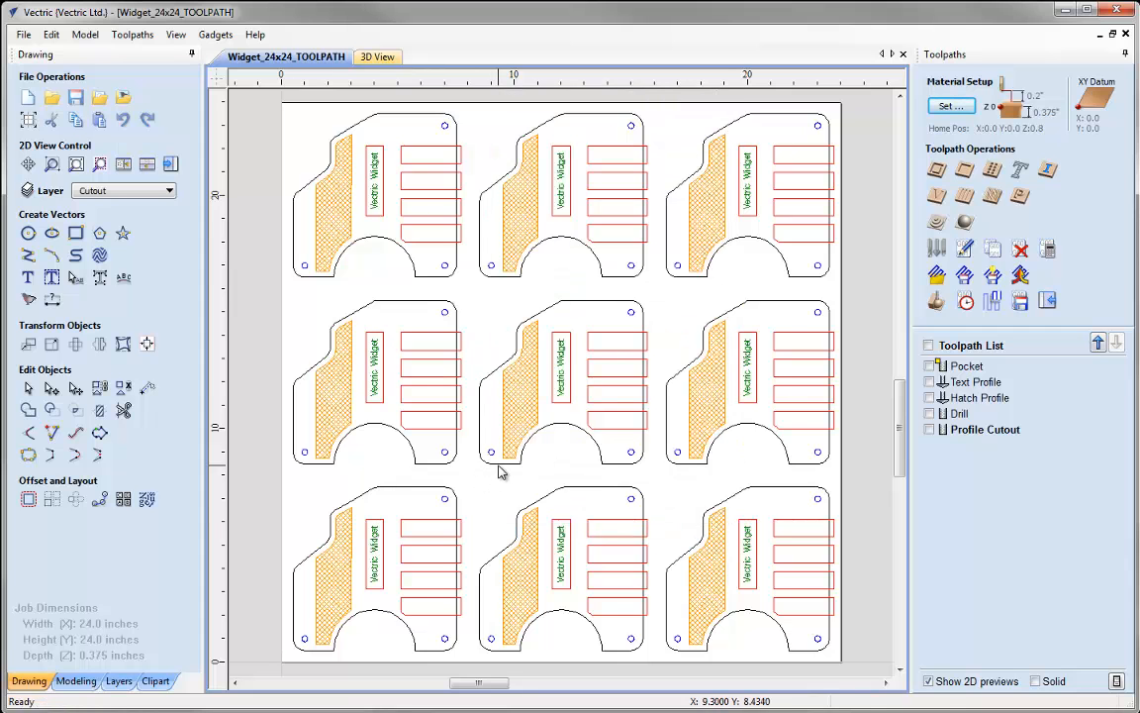
left_click(500, 472)
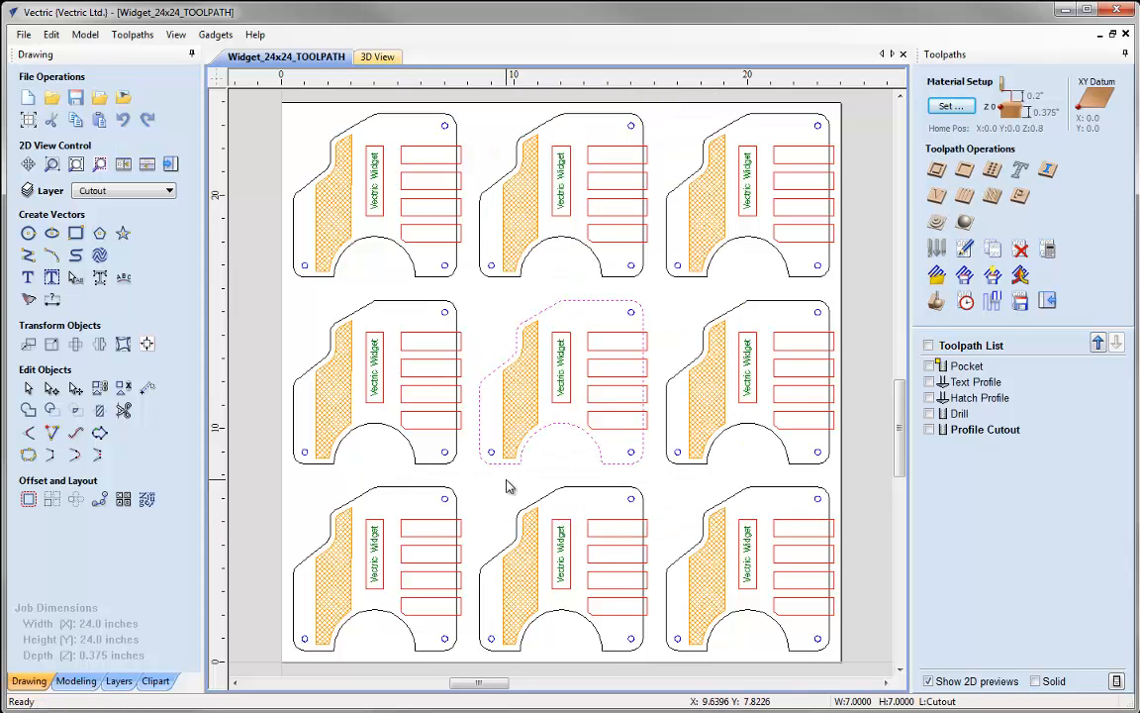
key("n")
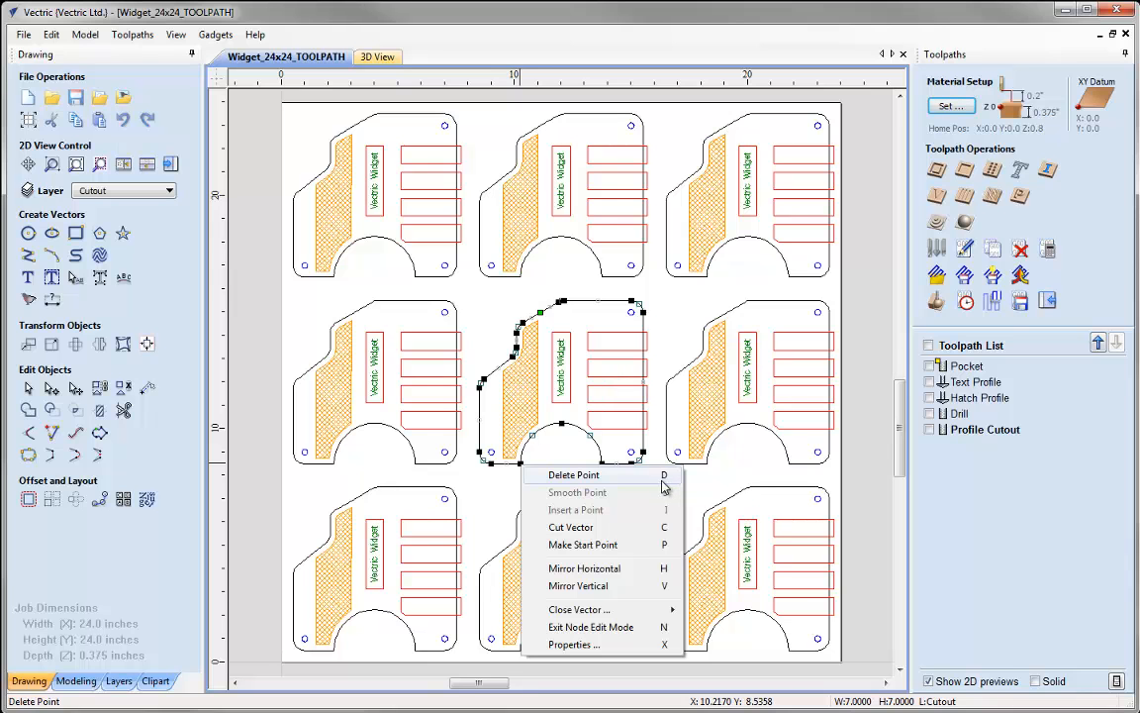
left_click(489, 506)
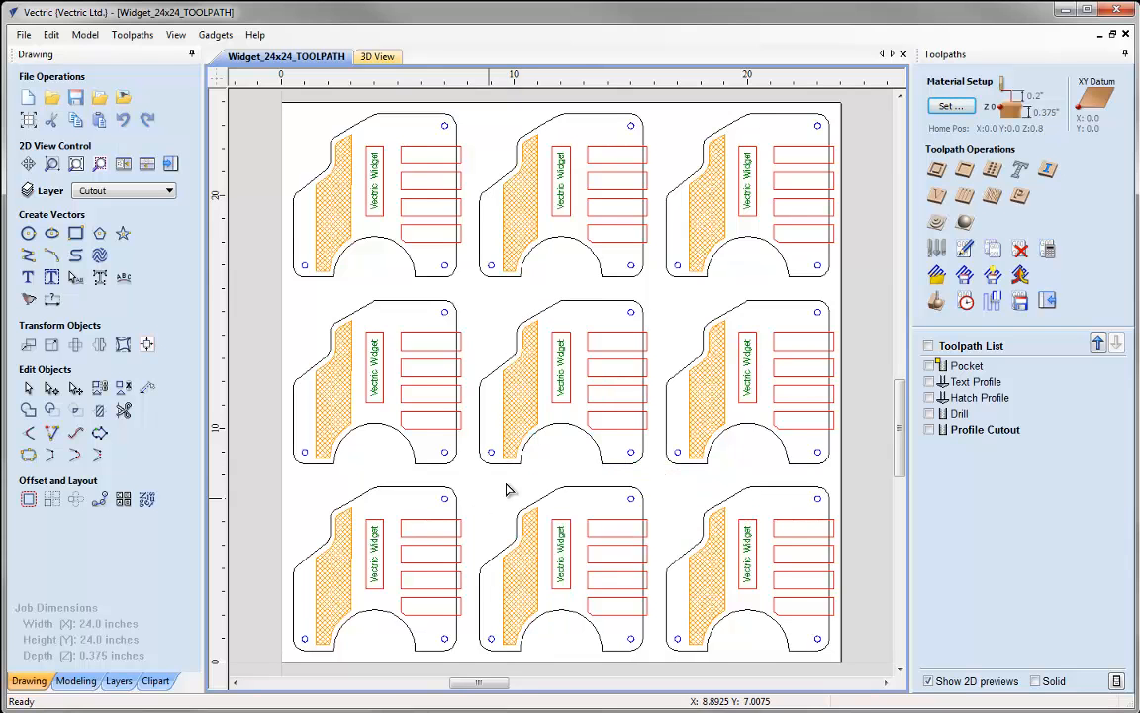
Move the node at the left end of the centre widget's arc cutout and undo the move
left_click(518, 463)
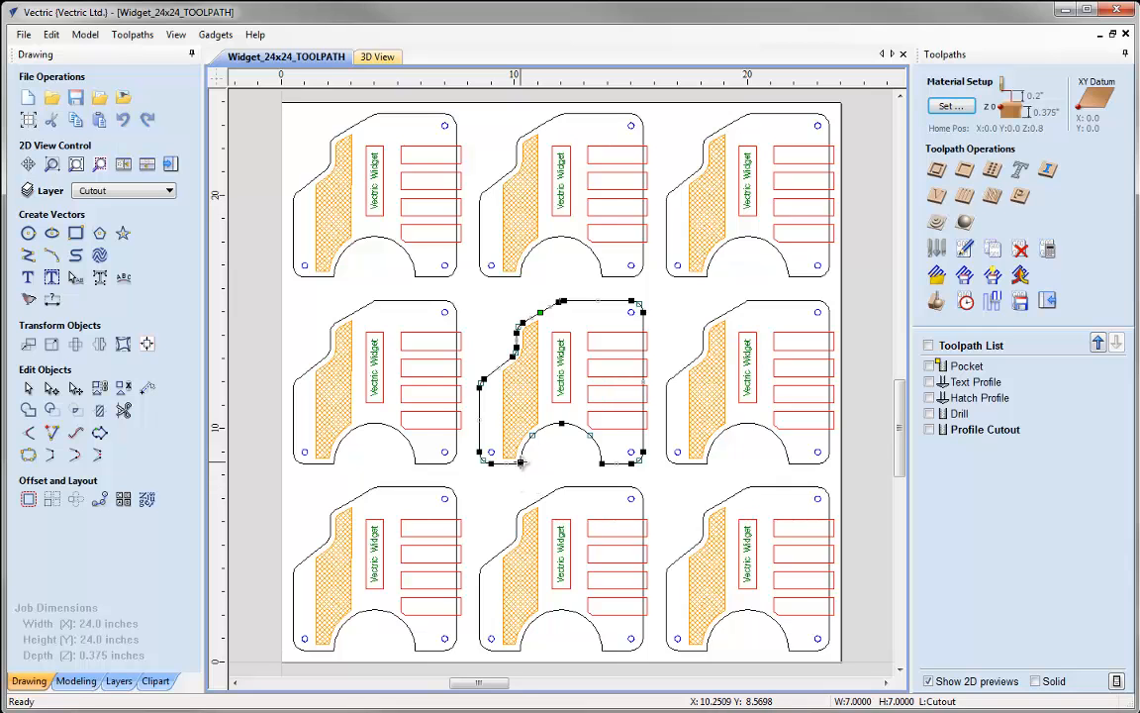
left_click_drag(520, 462, 521, 471)
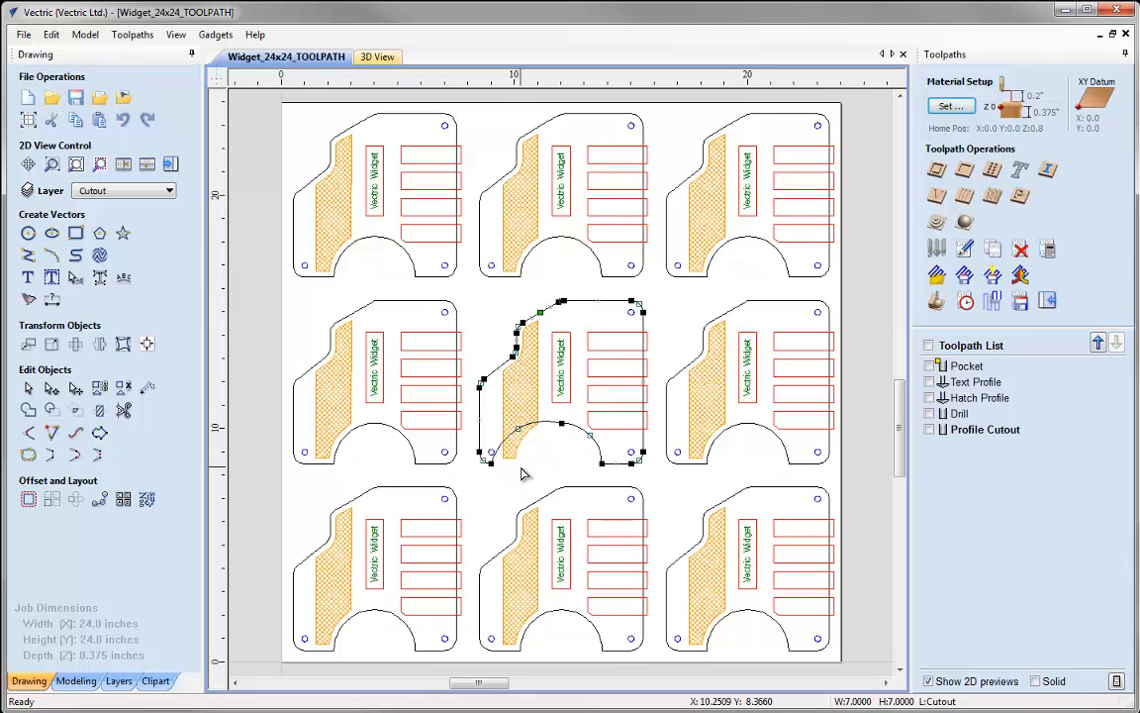
left_click(123, 119)
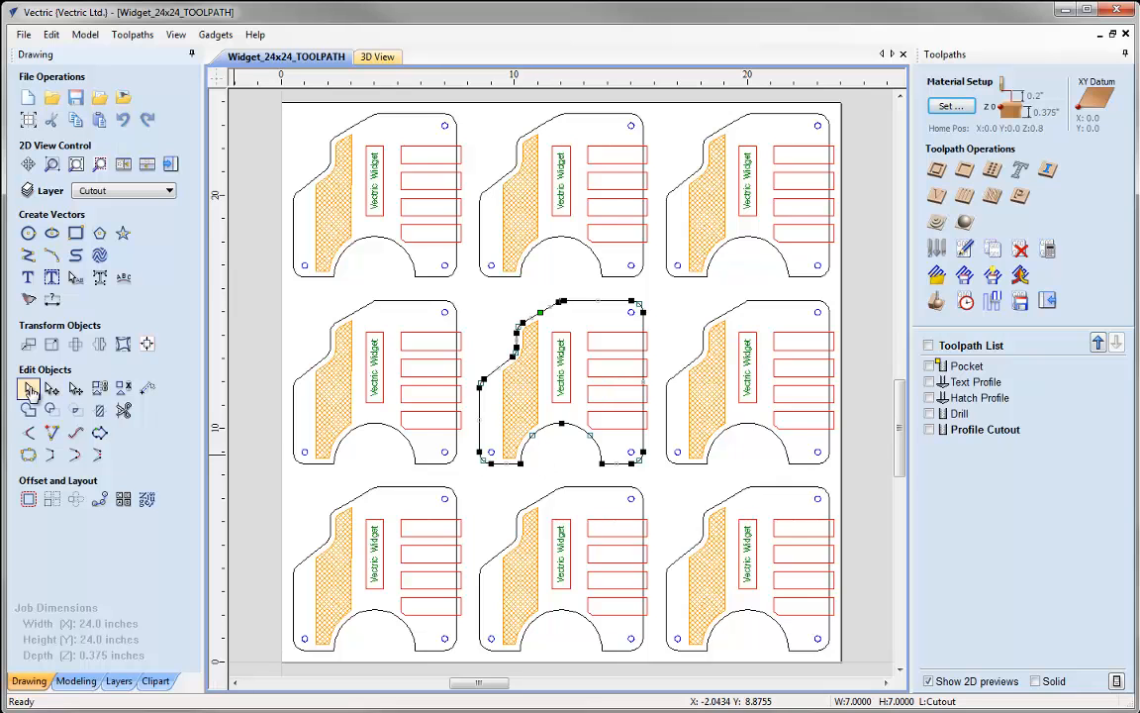
Leave node editing of the centre widget's outline and switch repeatedly between the 2D drawing and the 3D view
left_click(279, 435)
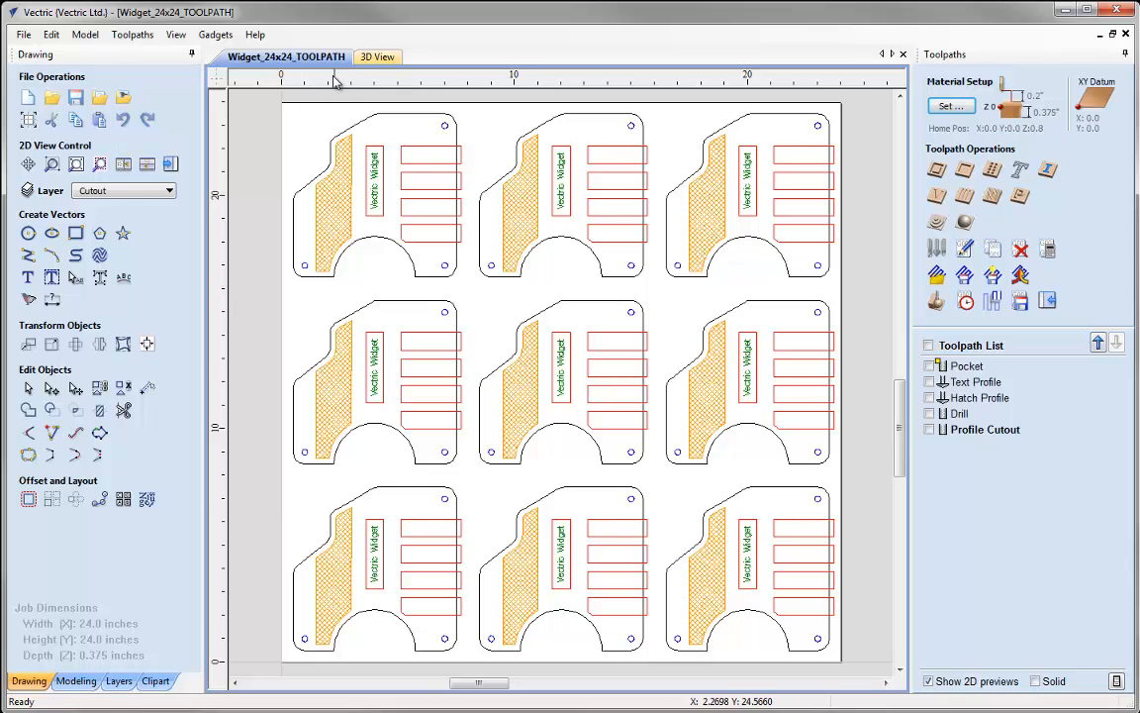
left_click(375, 56)
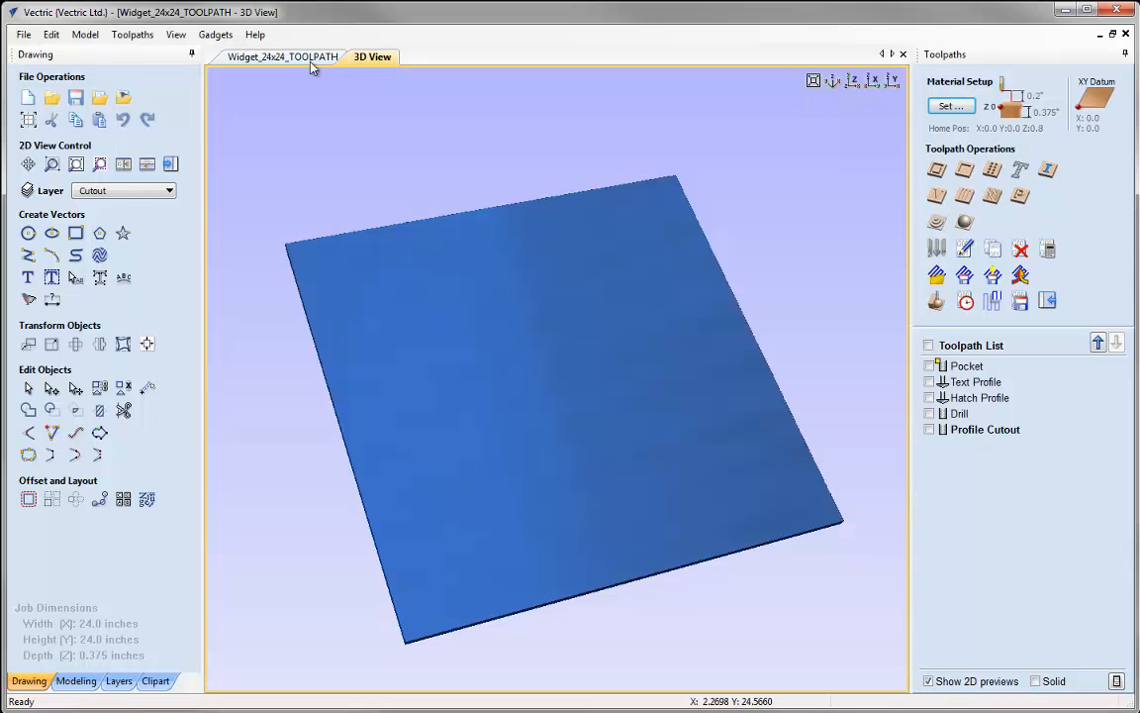
left_click(310, 61)
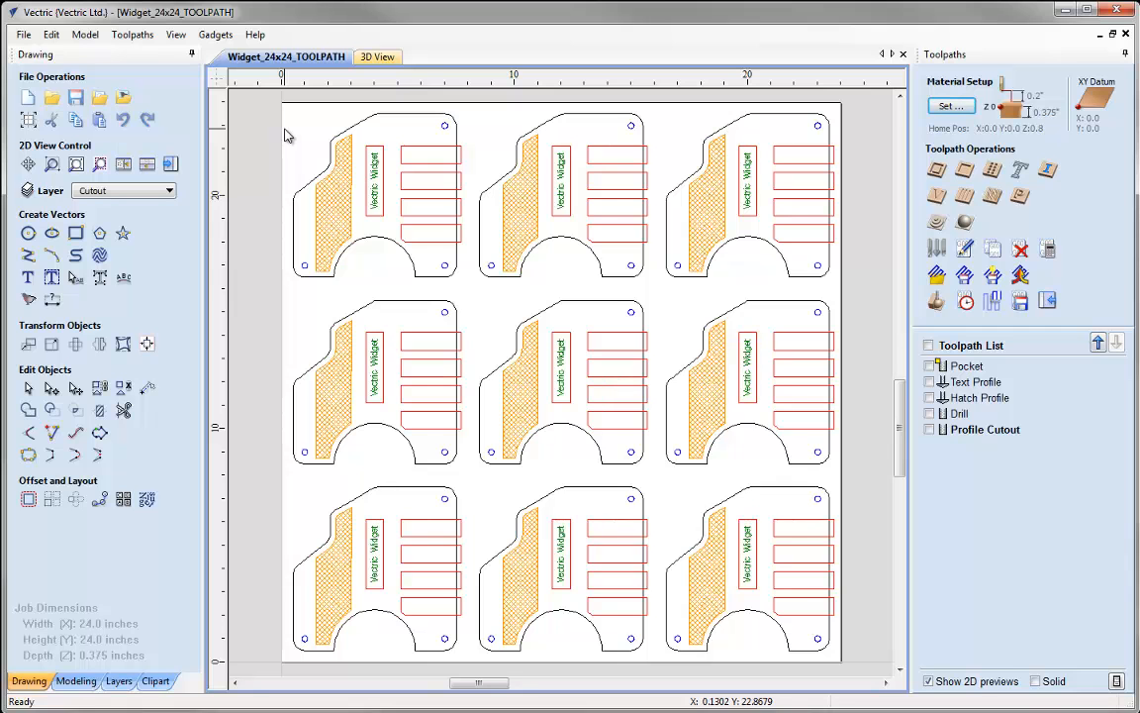
key("F3")
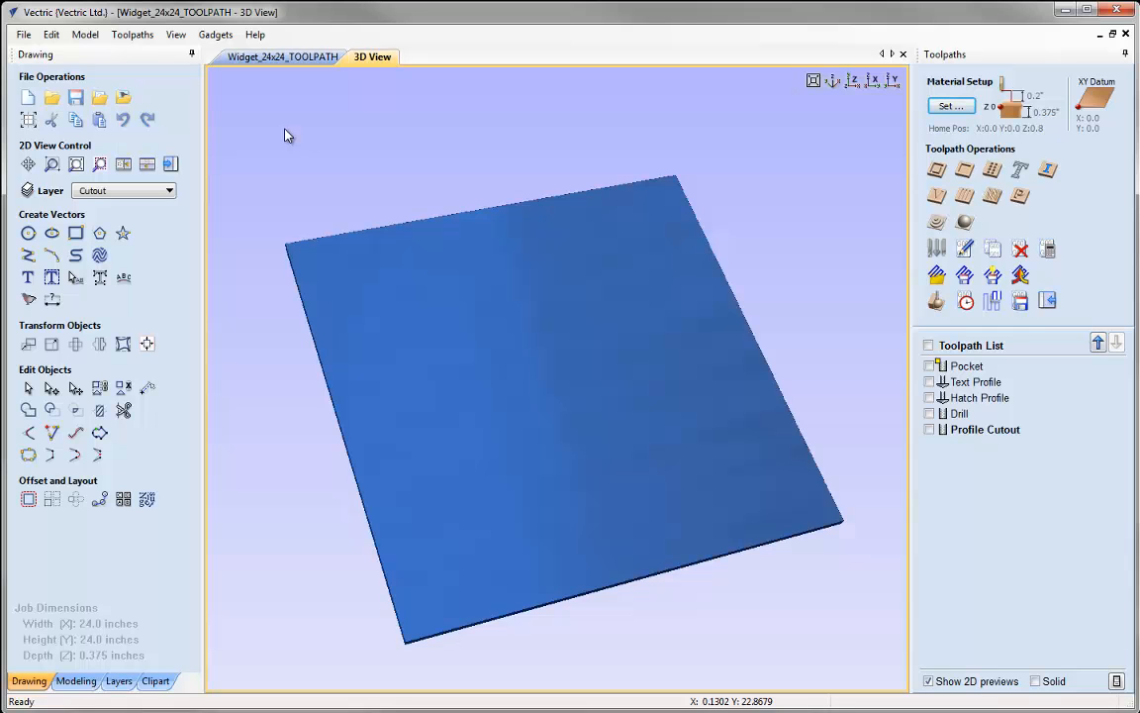
key("F2")
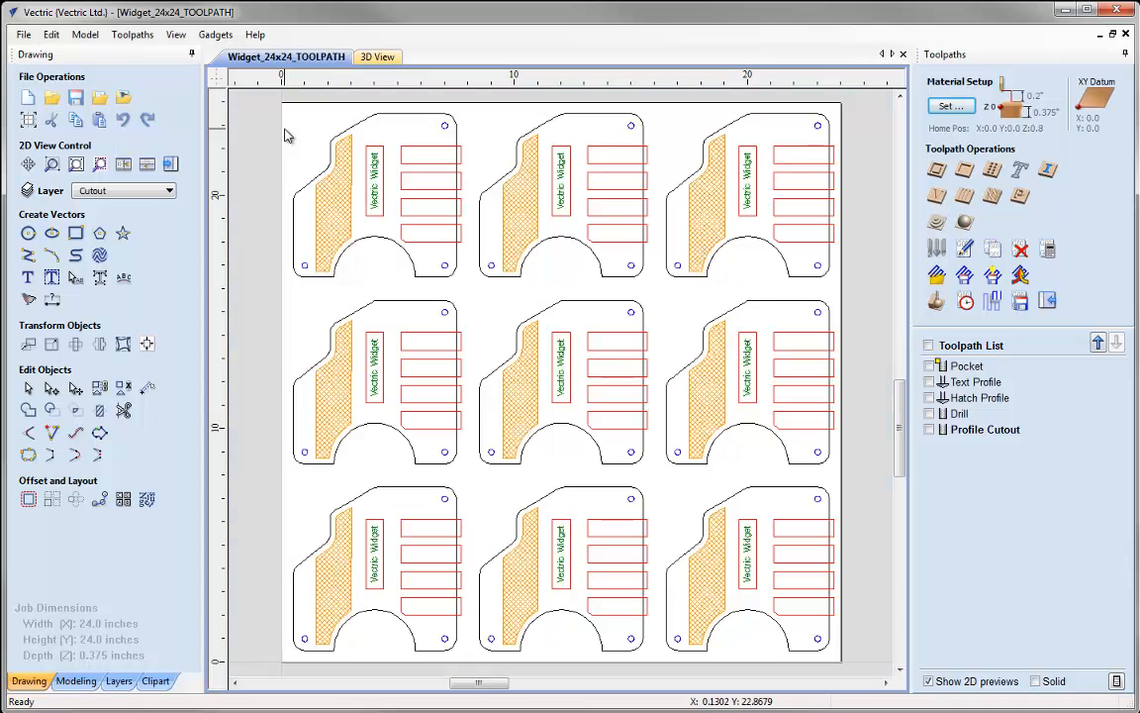
key("F3")
key("F2")
key("F3")
key("F2")
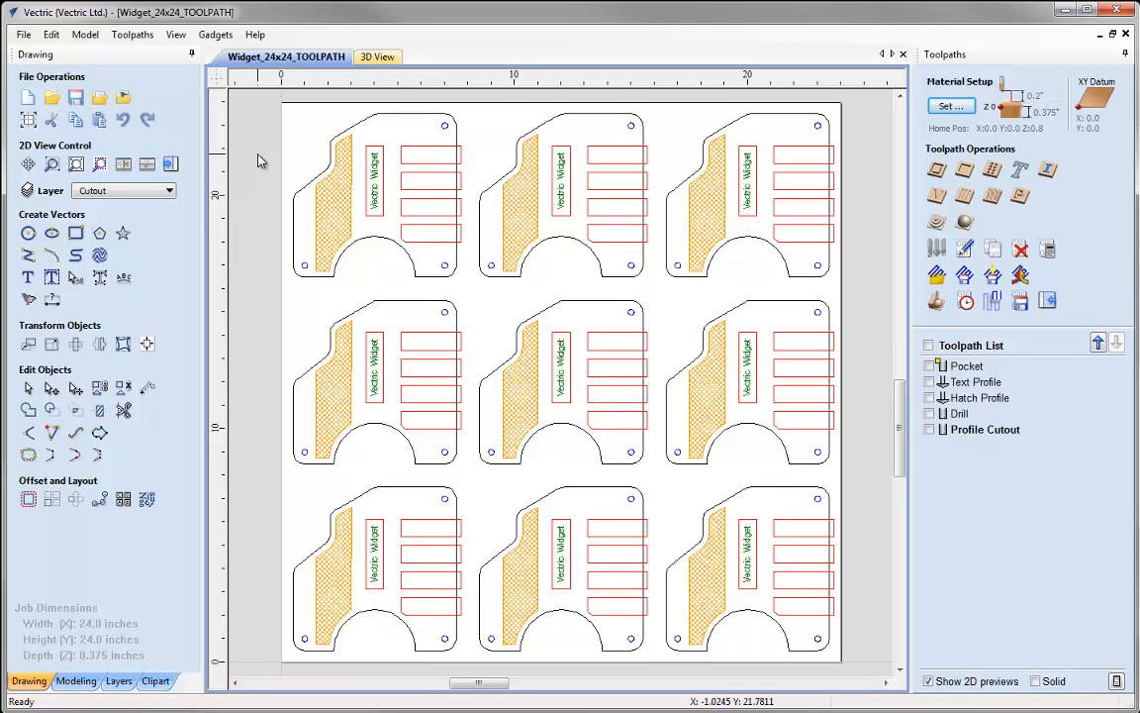
Tile the 2D and 3D windows side by side and stacked, and toggle between the two arrangements
left_click(123, 165)
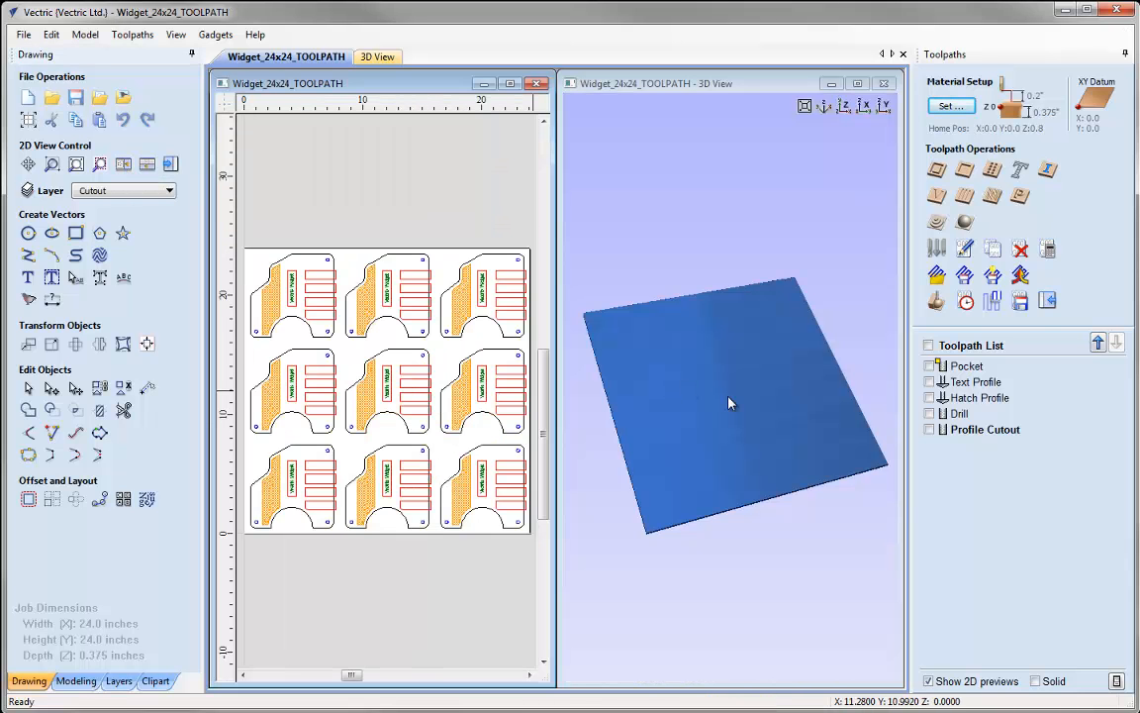
left_click(147, 165)
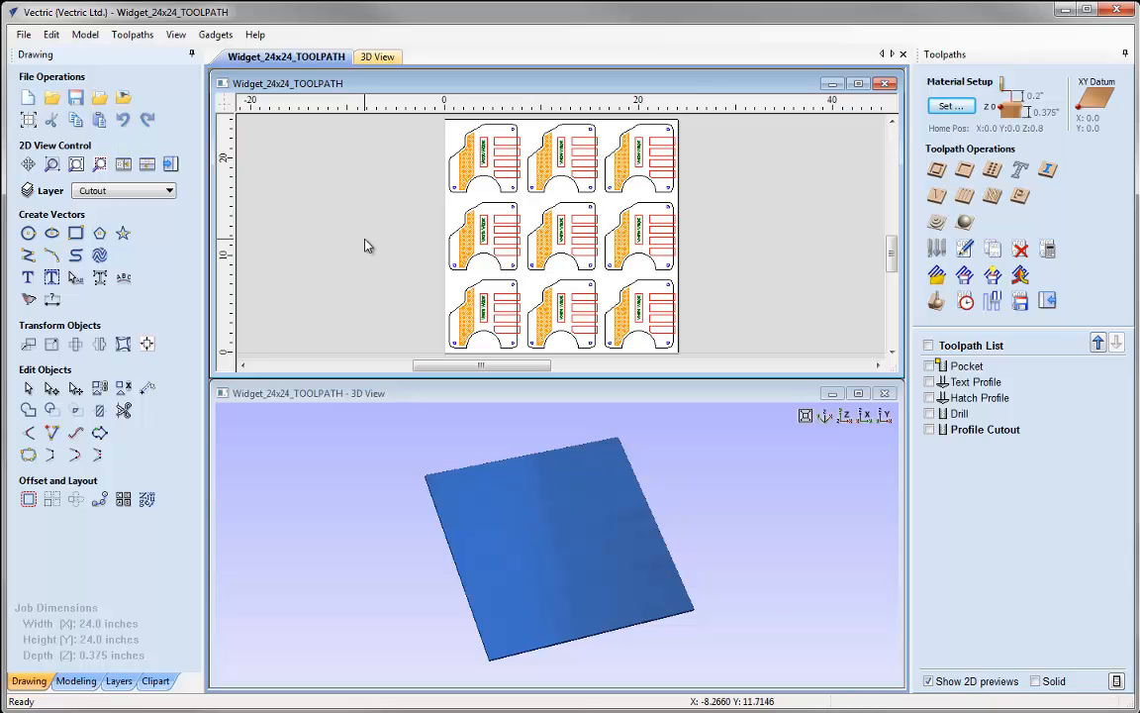
key("F4")
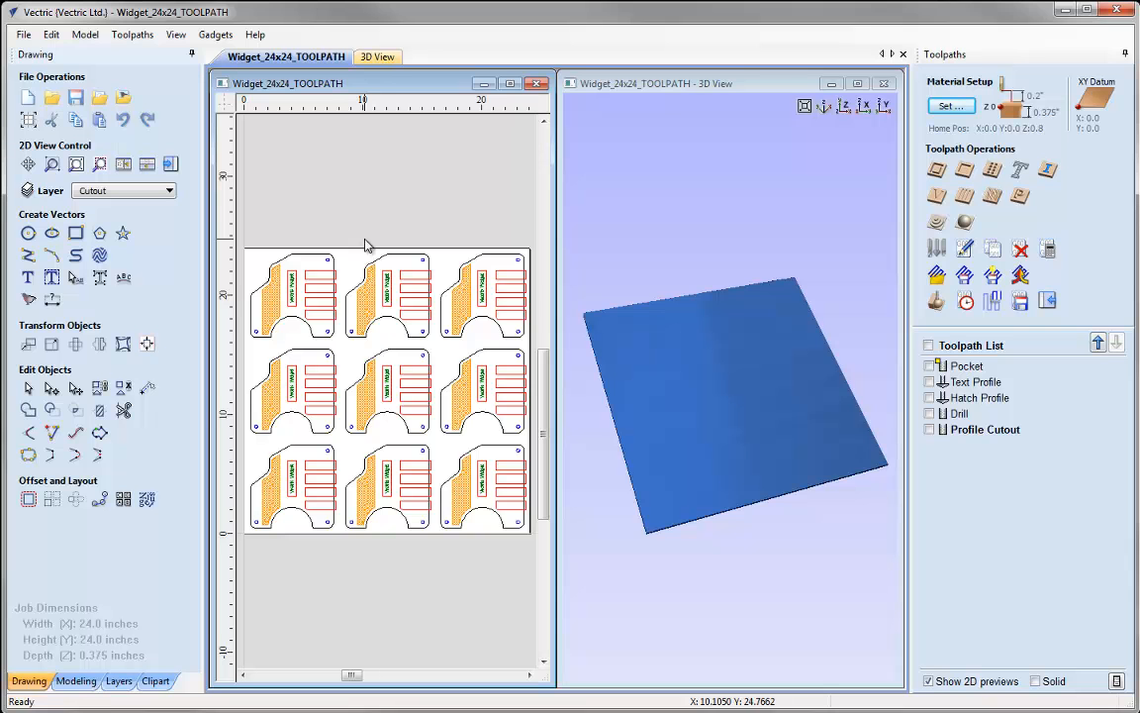
key("F4")
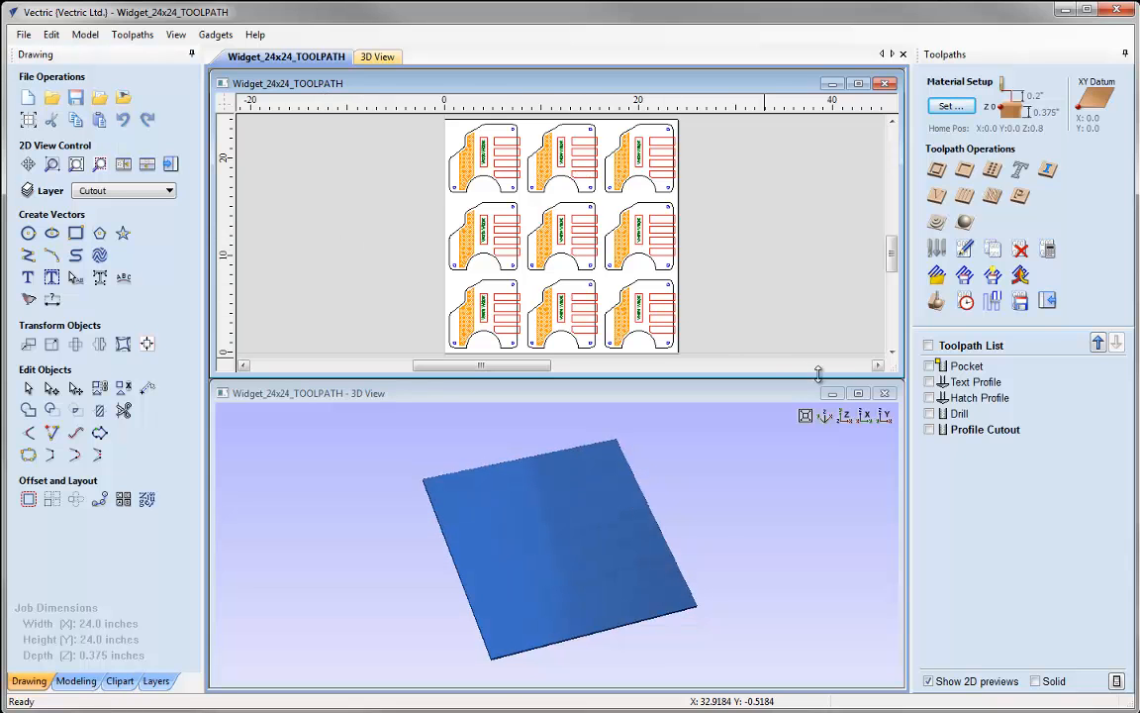
Maximize the 3D view, preview all toolpaths on the material block and close the toolpath preview form
left_click(858, 394)
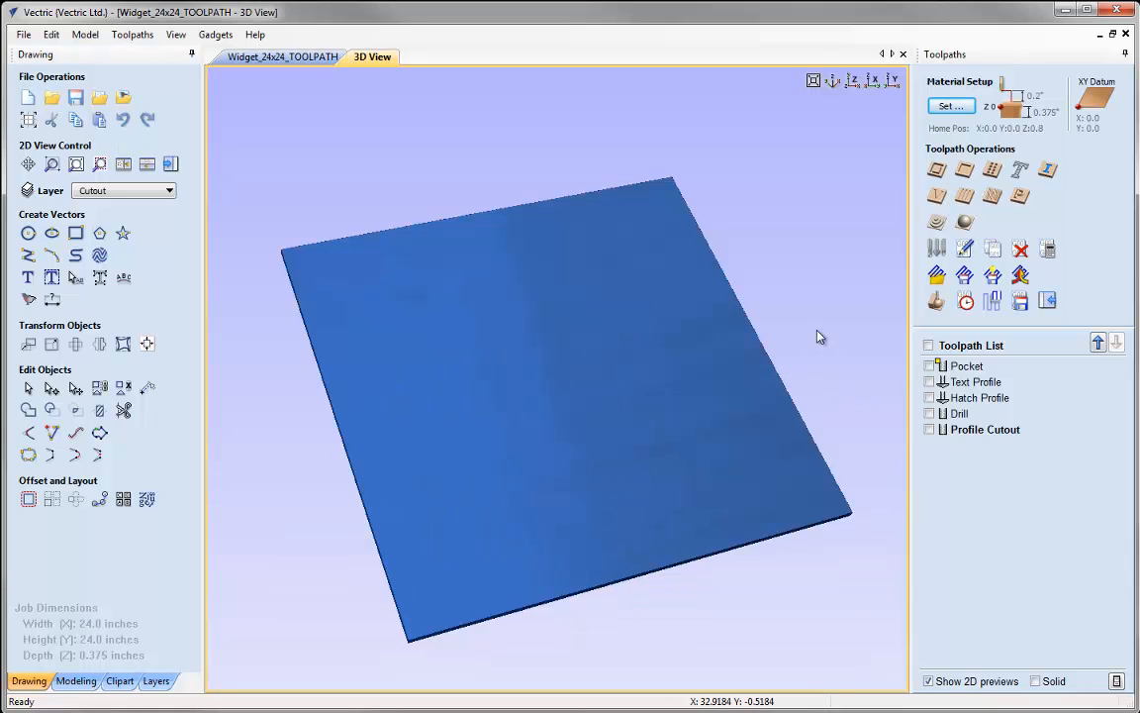
left_click(937, 301)
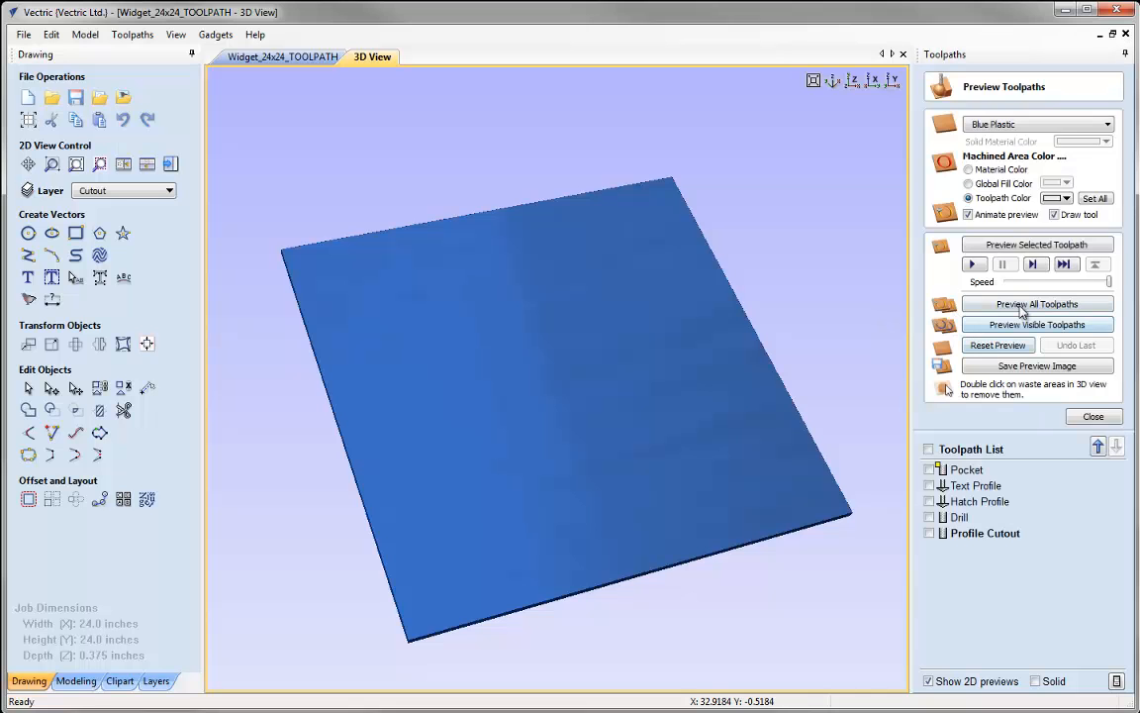
left_click(1023, 306)
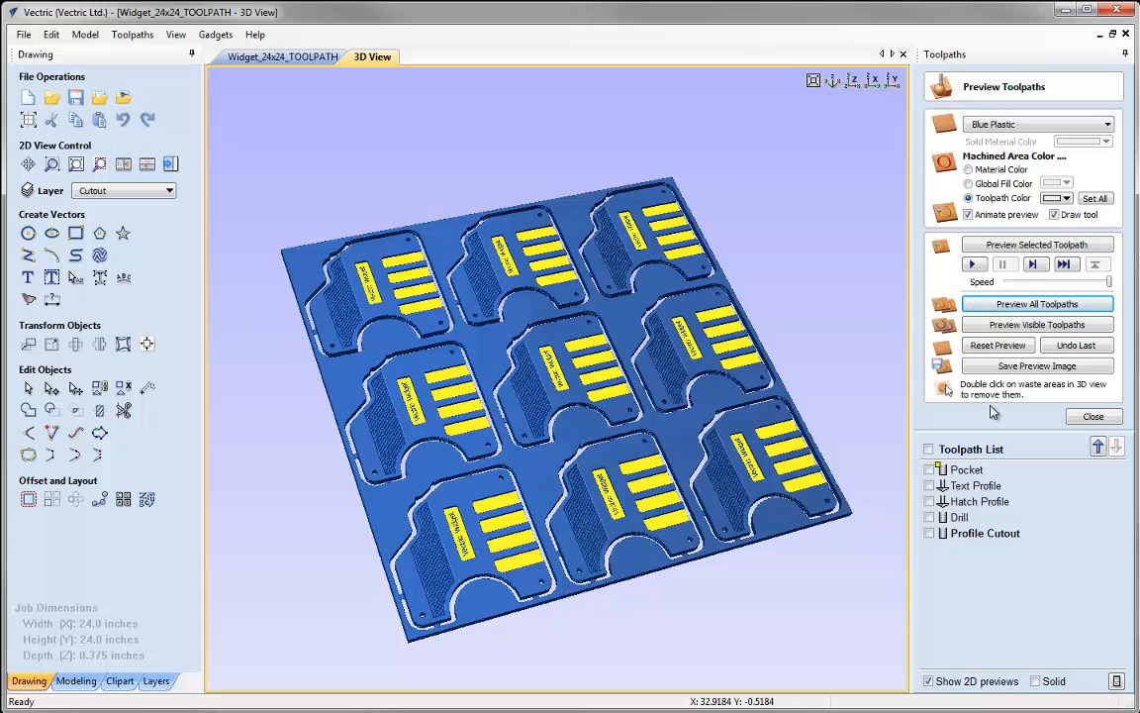
left_click(1091, 417)
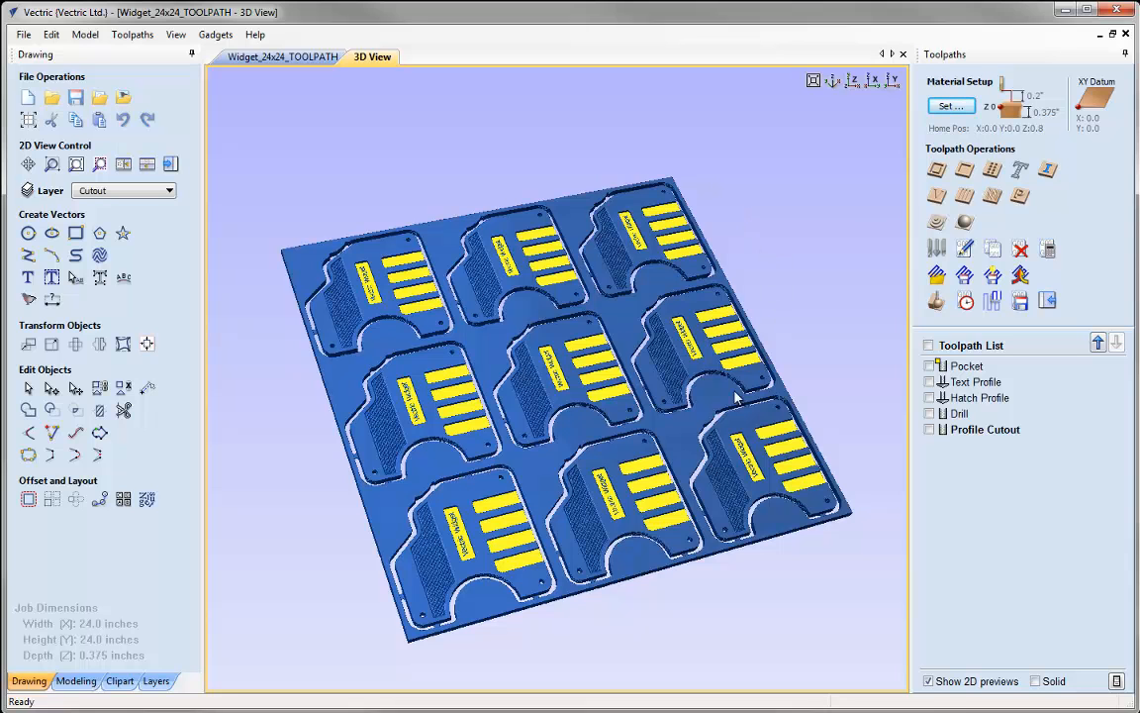
Rotate the machined 3D preview and zoom in and out to examine the centre widget's text, hatching and slots
left_click_drag(602, 426, 510, 430)
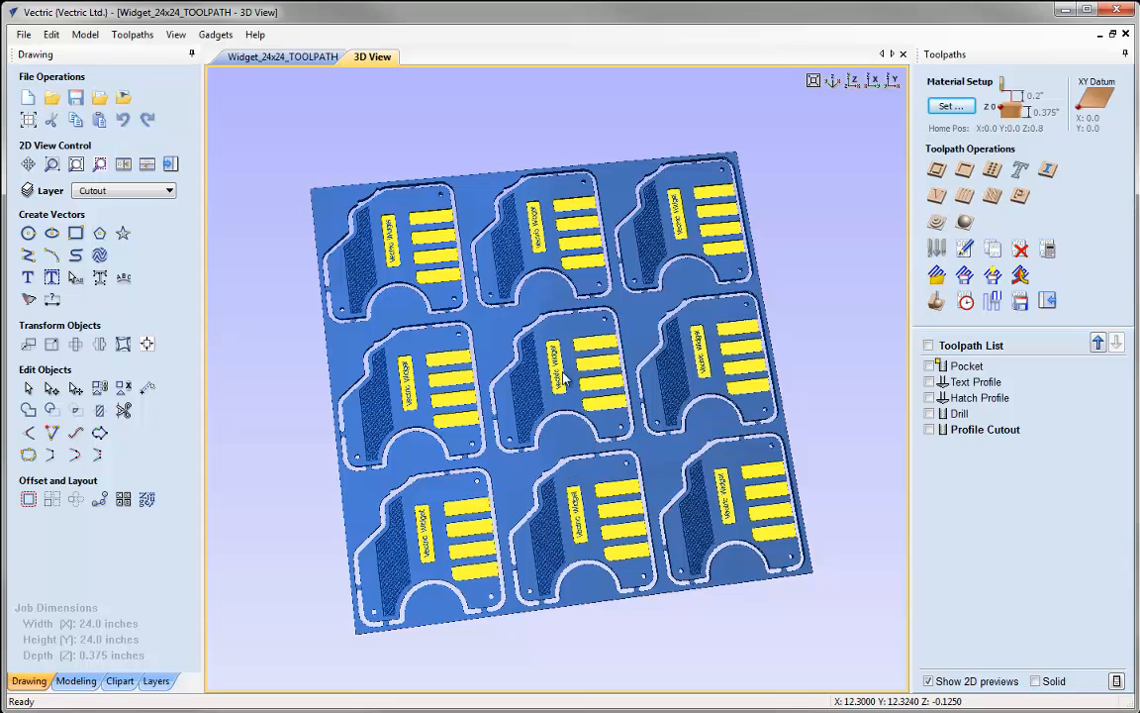
scroll(565, 373, "up", 10)
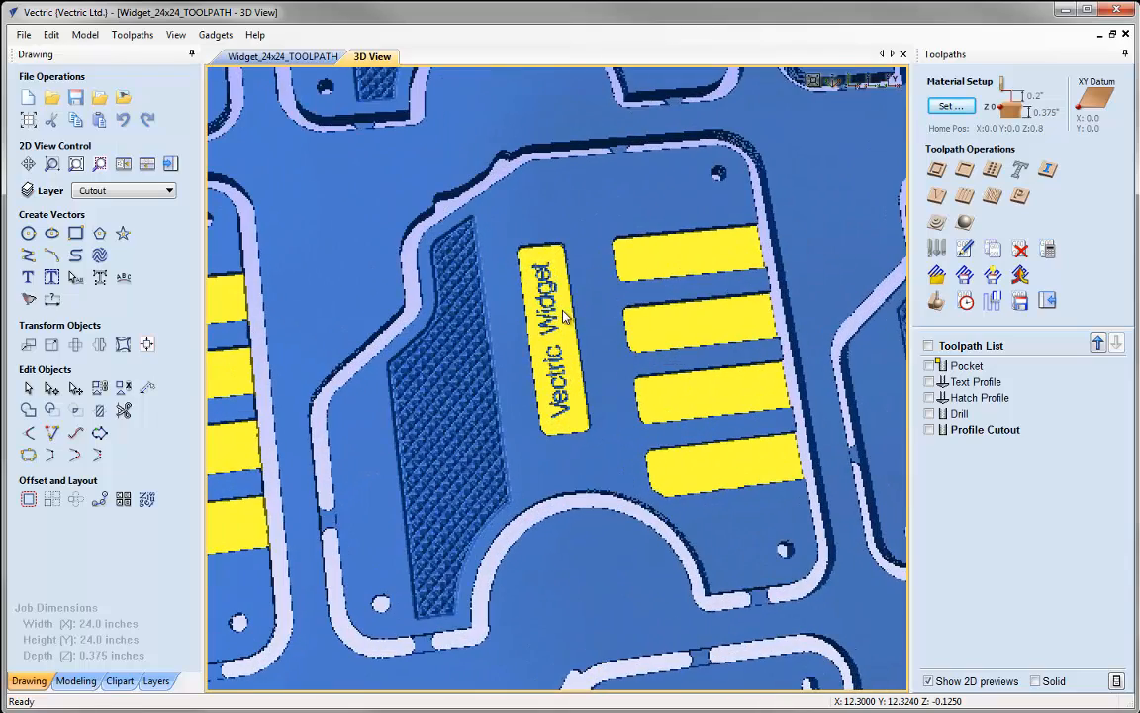
scroll(565, 310, "down", 10)
scroll(564, 369, "down", 6)
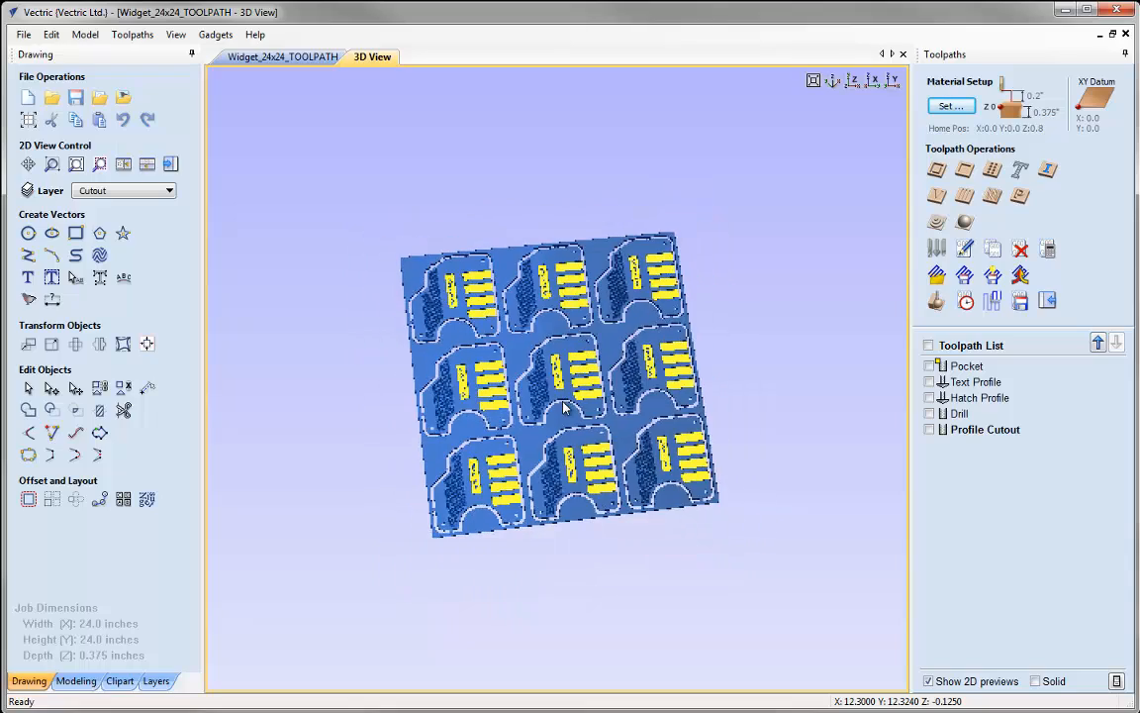
scroll(565, 407, "up", 10)
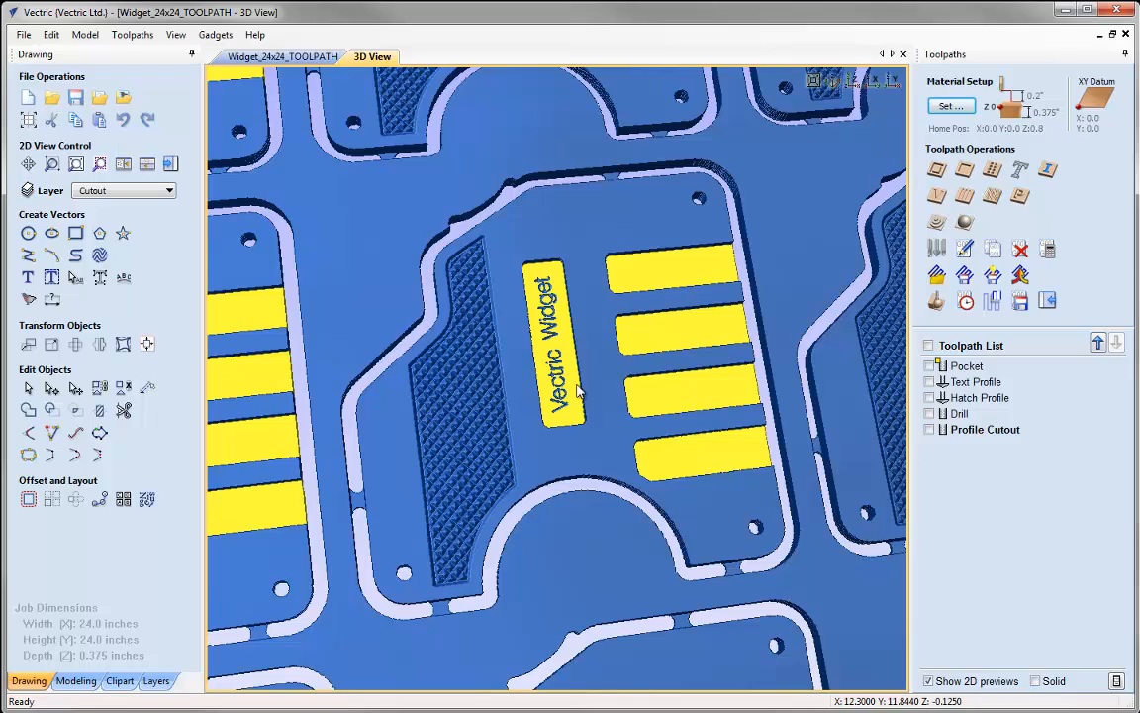
left_click_drag(588, 554, 735, 442)
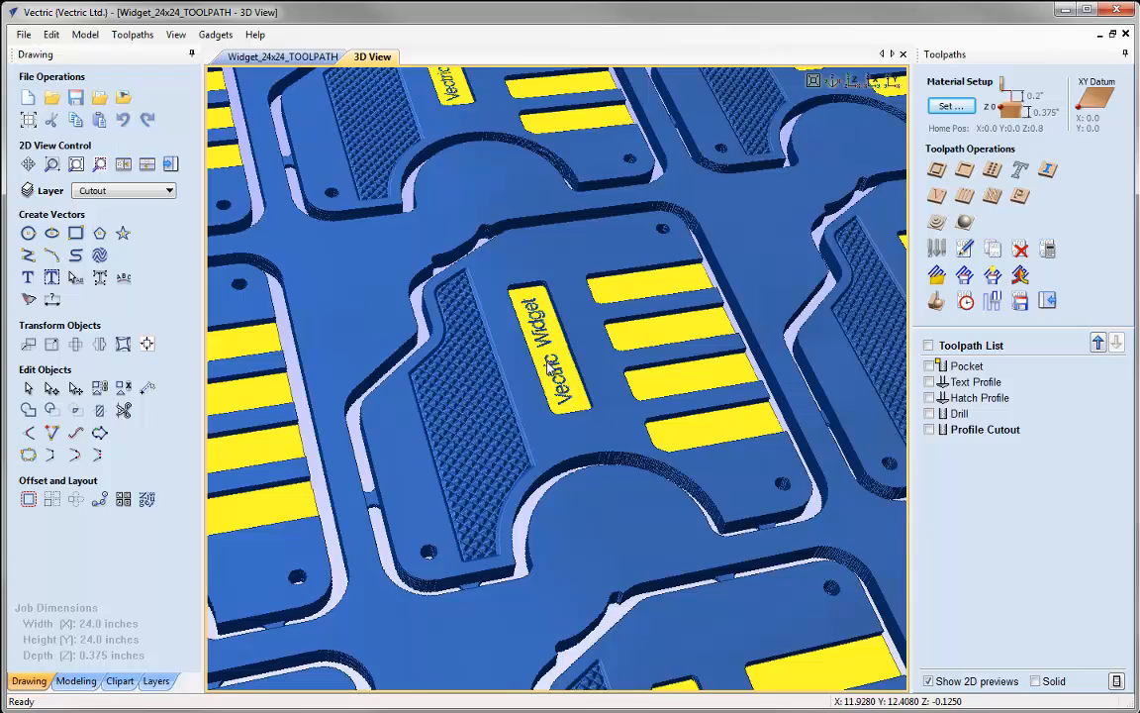
scroll(534, 389, "down", 5)
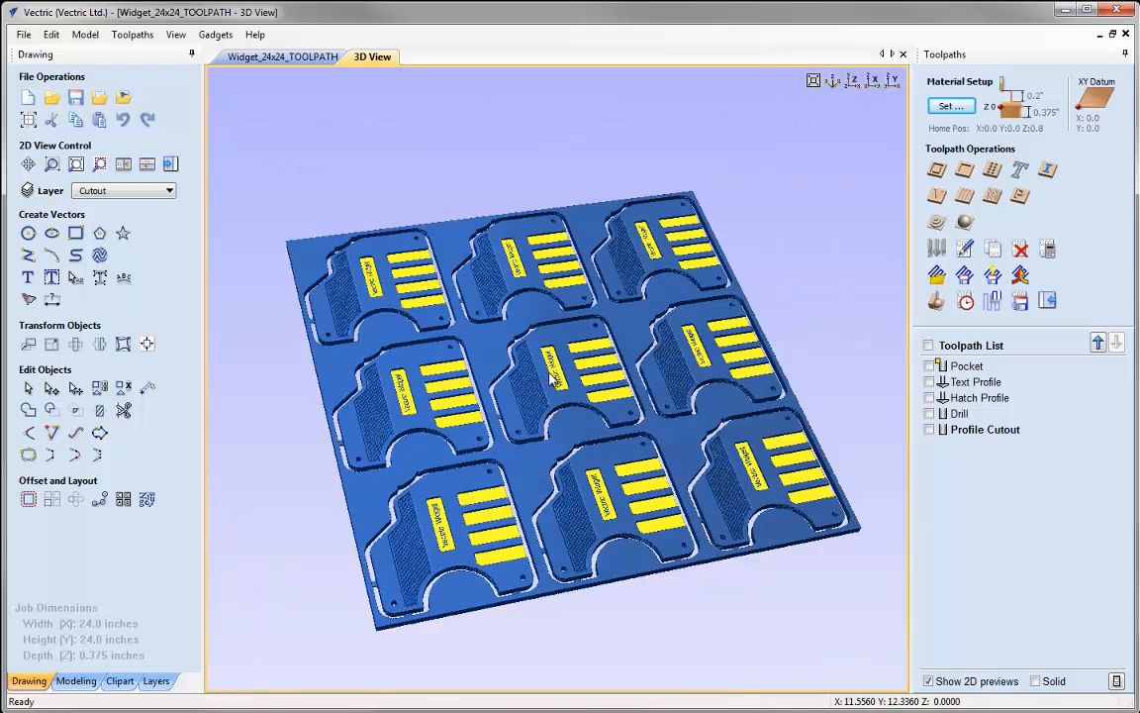
scroll(555, 384, "up", 5)
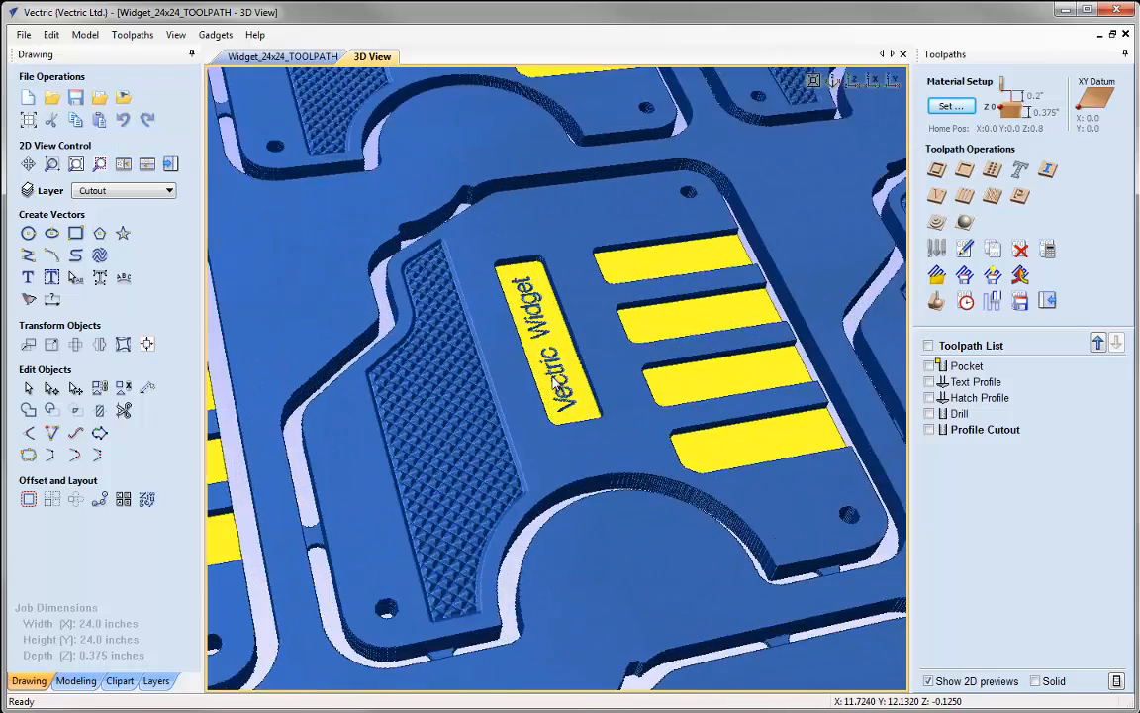
scroll(552, 384, "down", 3)
scroll(552, 383, "down", 3)
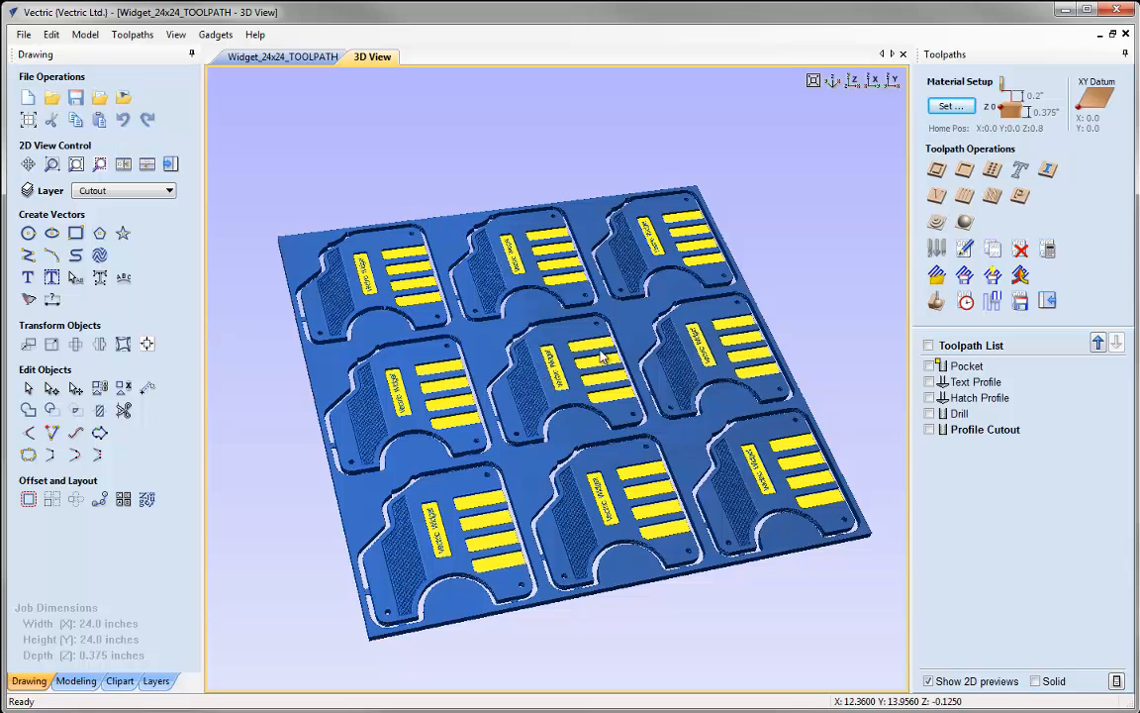
scroll(538, 400, "up", 5)
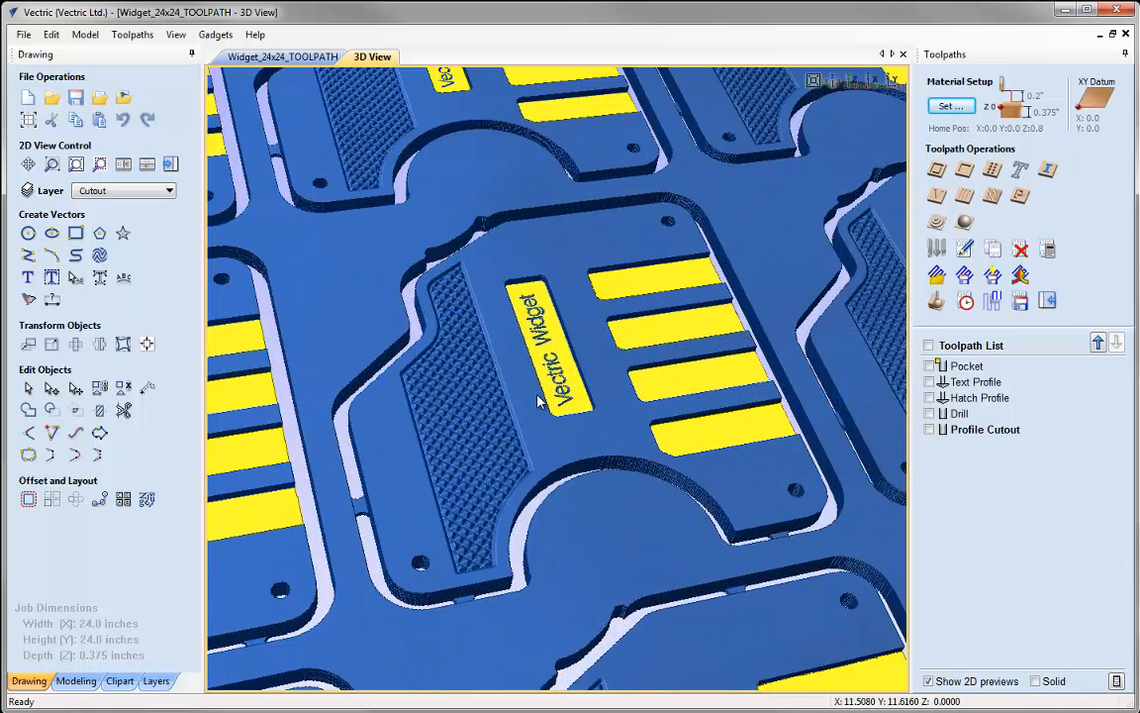
scroll(538, 399, "down", 5)
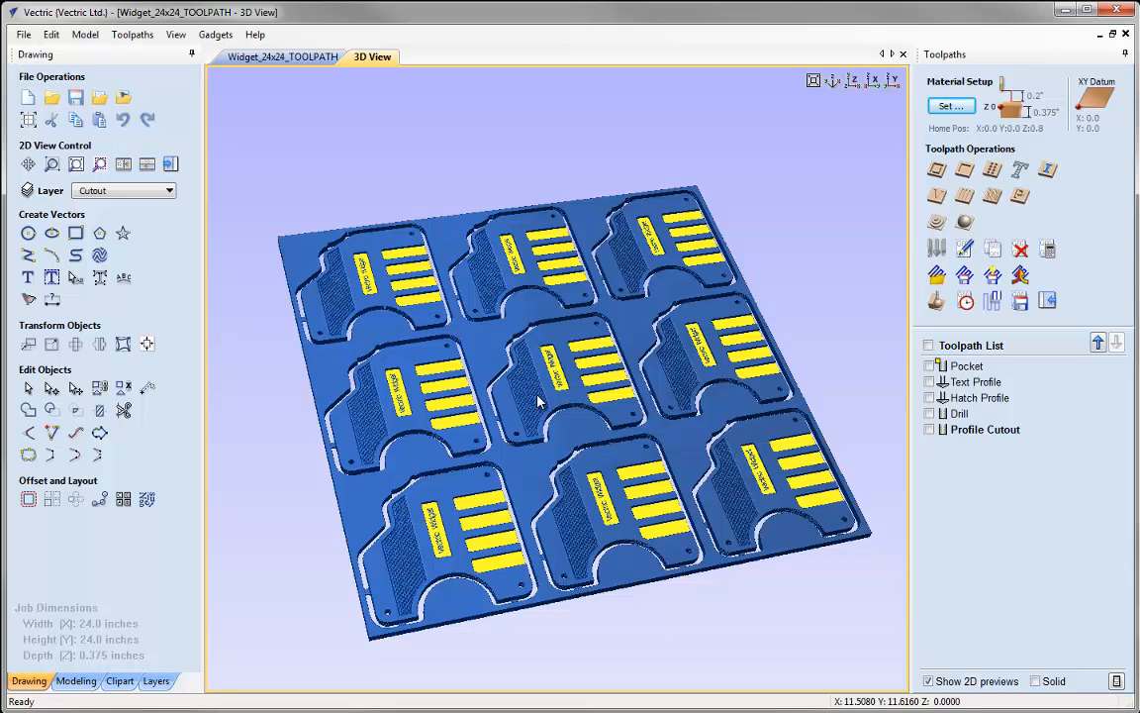
View the machined sheet isometrically, along the Z axis and along the Y axis, and return to the isometric view
left_click(834, 83)
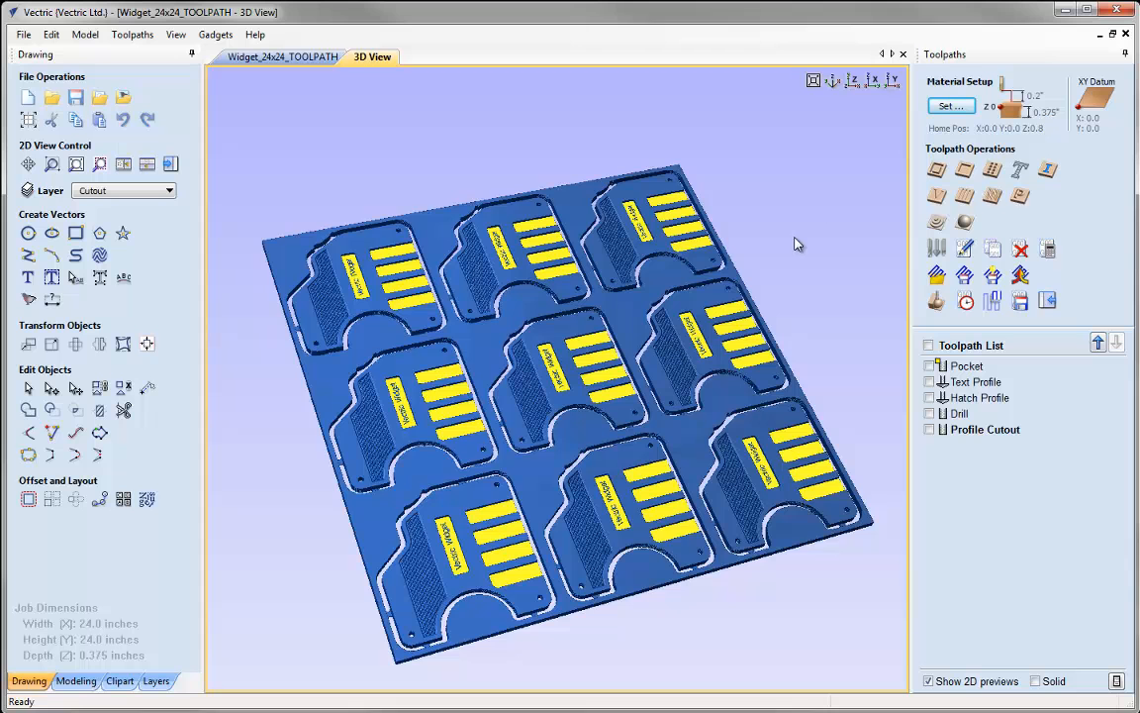
left_click(853, 80)
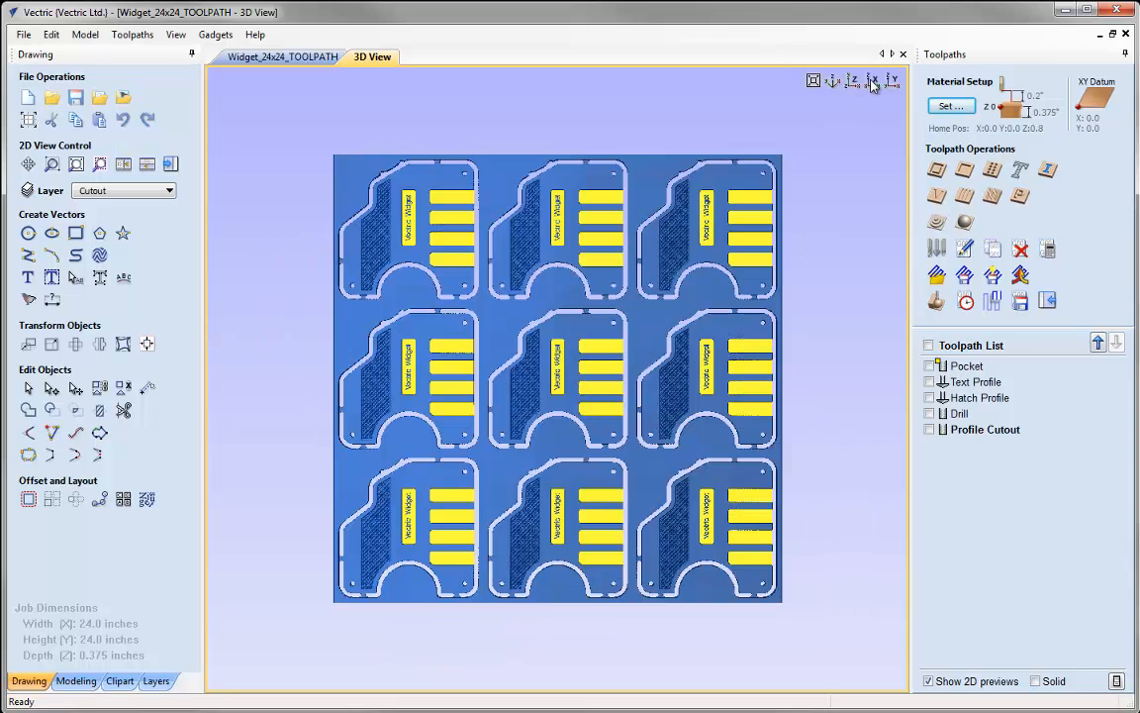
left_click(893, 82)
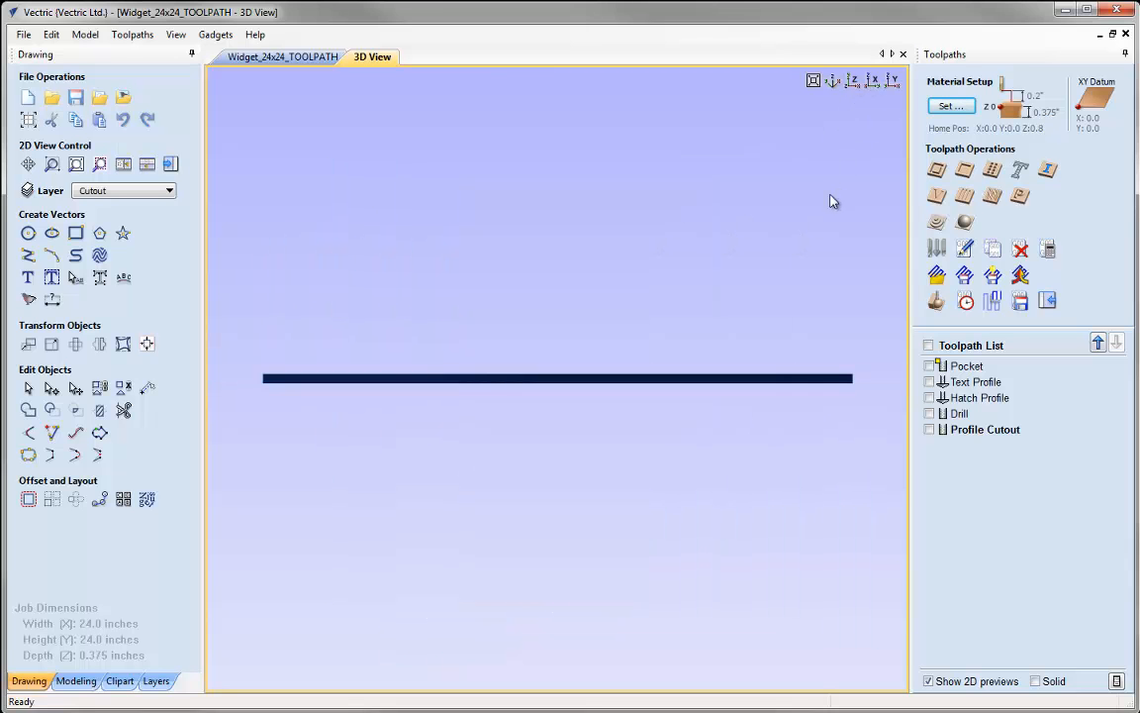
left_click(832, 80)
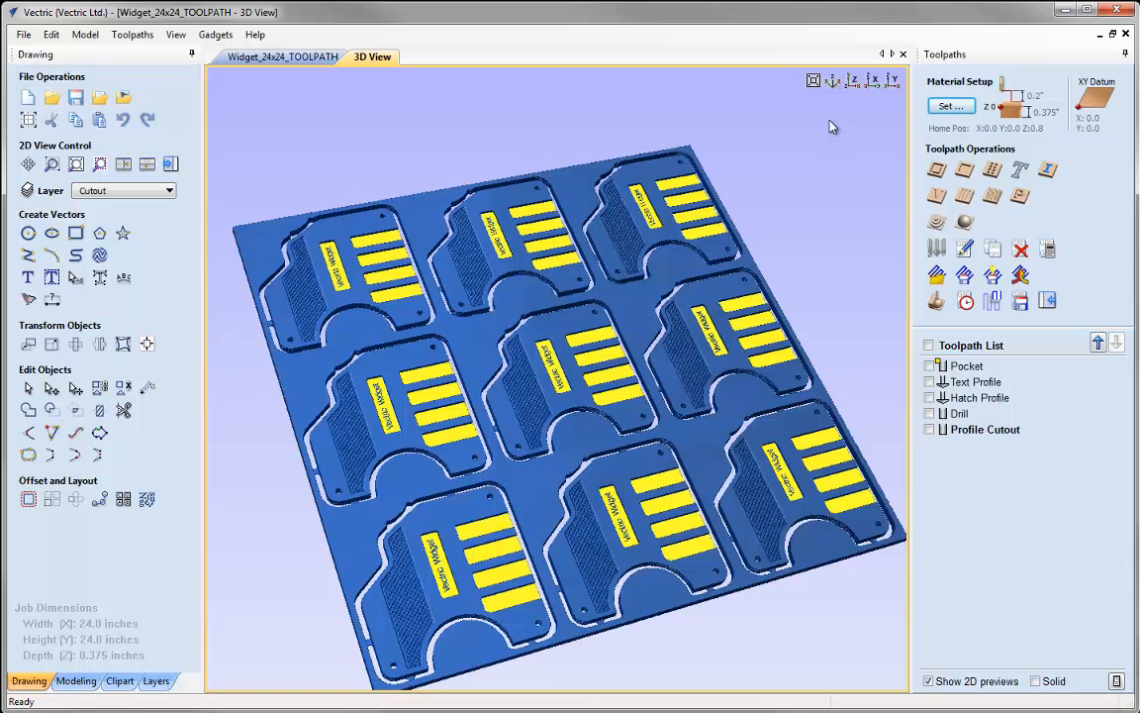
Pan and zoom the 3D preview to inspect the slots and cutout tabs of the front corner widget, and restore the isometric view
left_click_drag(829, 139, 849, 133)
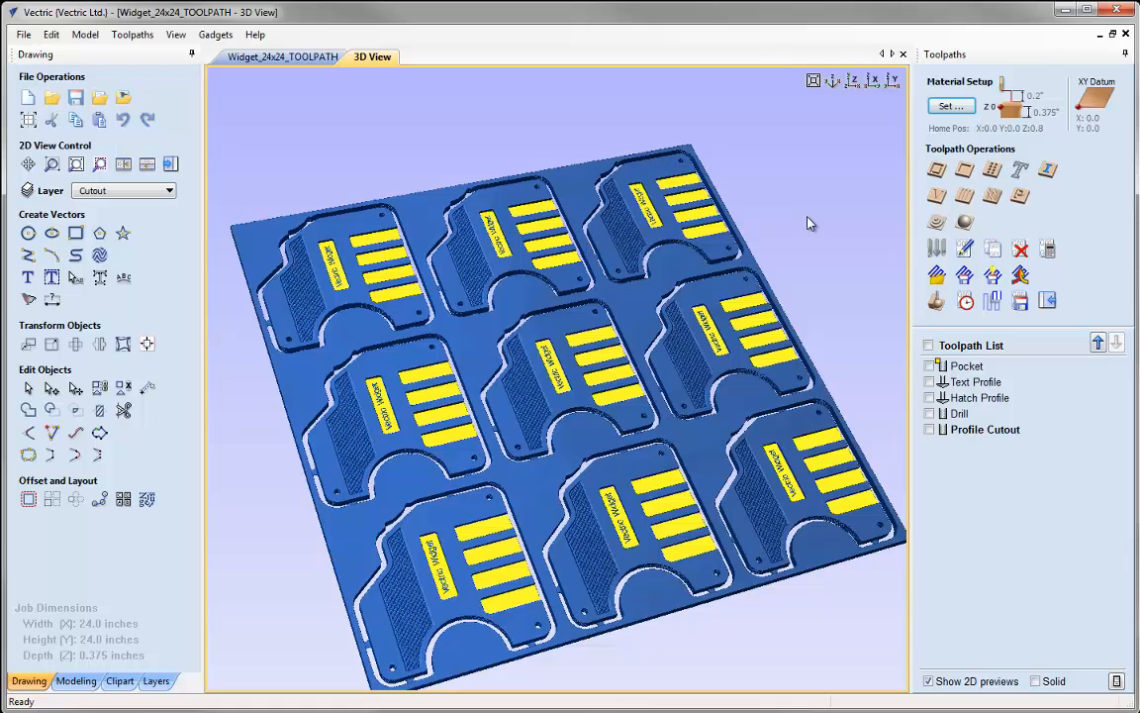
left_click_drag(808, 222, 787, 154)
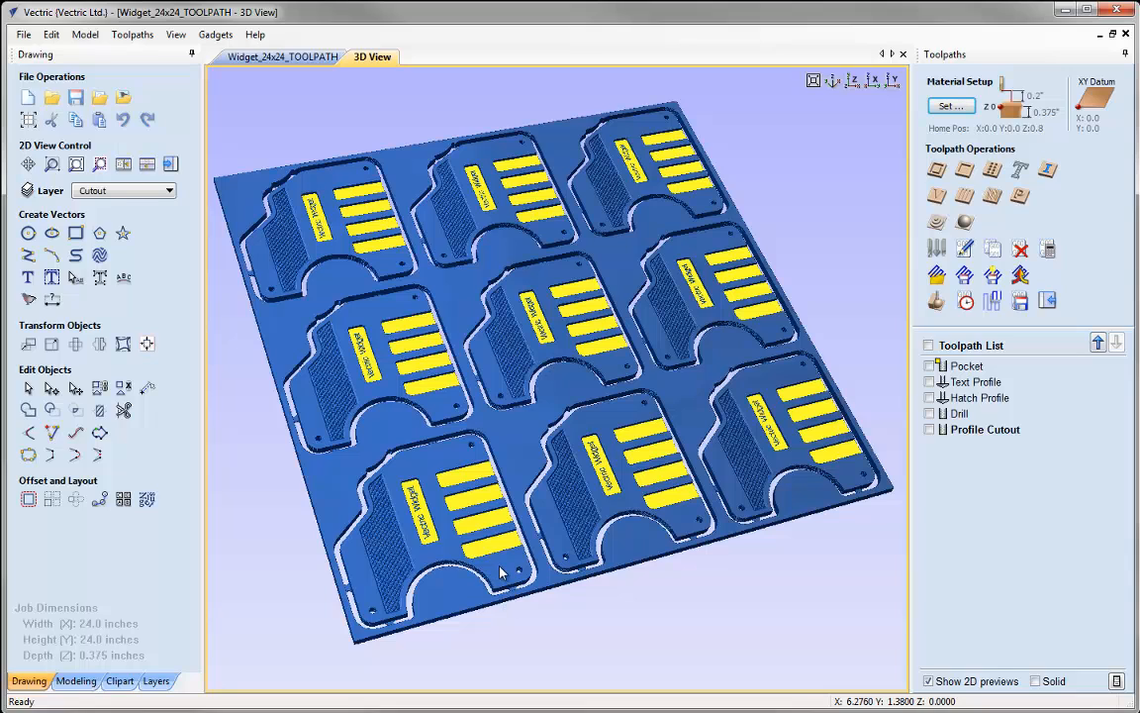
middle_click_drag(500, 572, 561, 415)
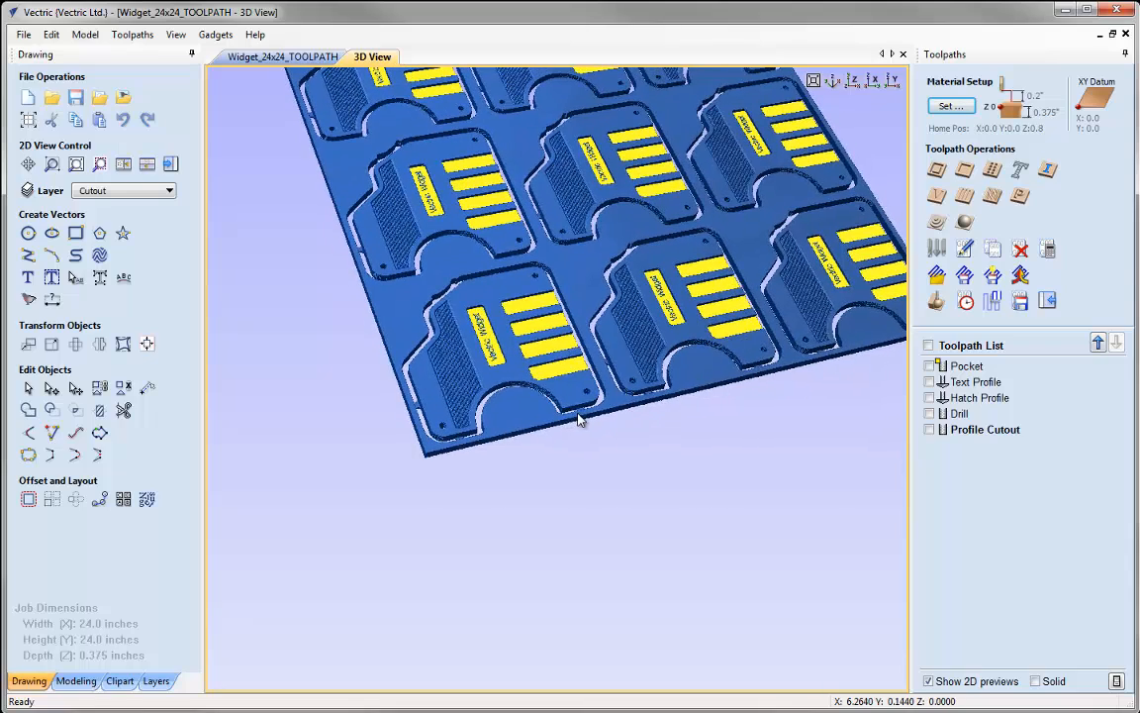
scroll(579, 416, "up", 8)
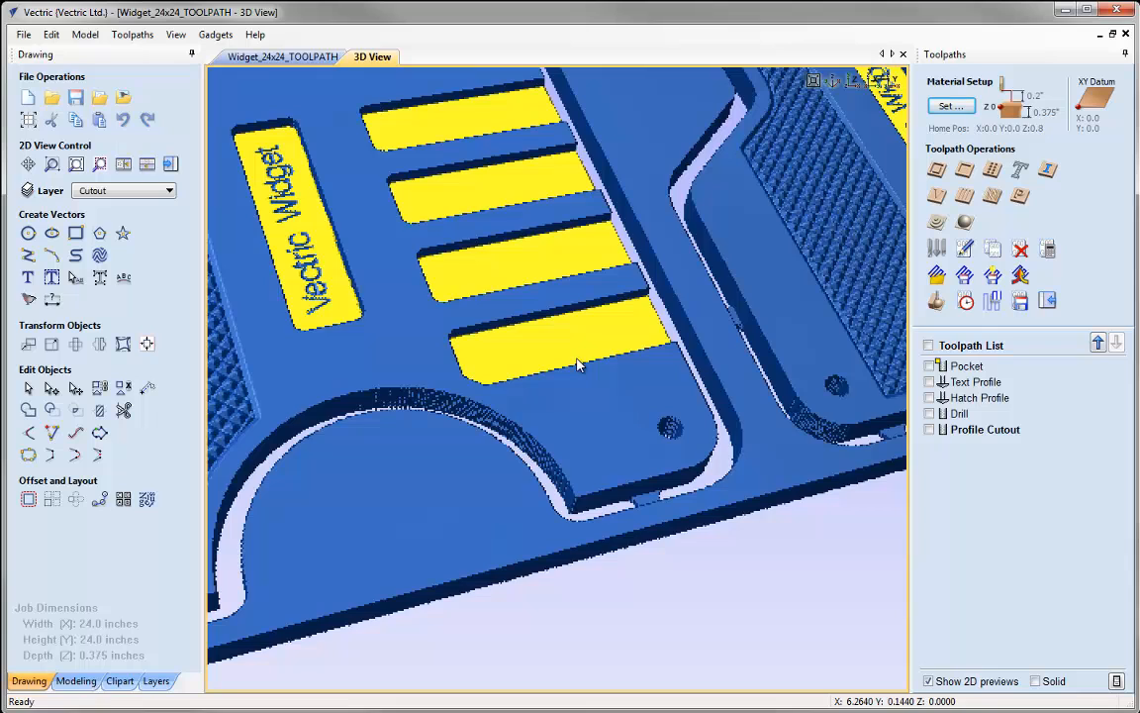
middle_click_drag(577, 359, 535, 359)
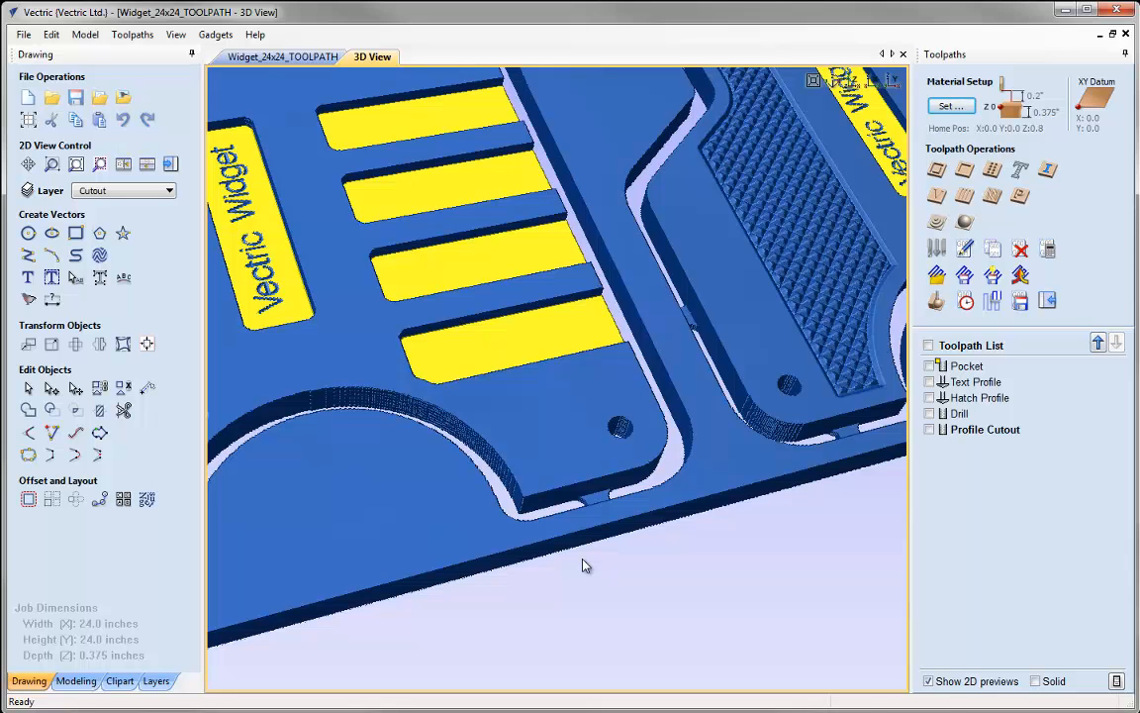
left_click(831, 83)
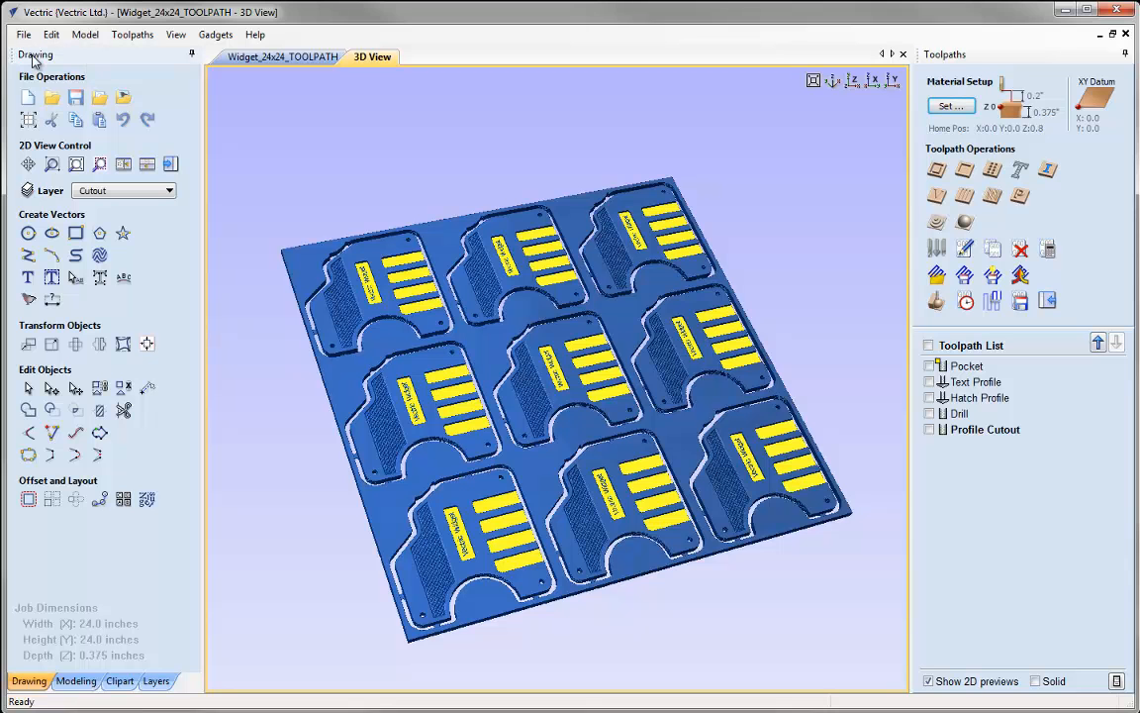
Undock the Drawing pane group as a floating, taller window and detach the Modeling pane from it into its own window
mouse_move(32, 57)
left_mouse_down()
mouse_move(79, 73)
mouse_move(131, 121)
left_mouse_up()
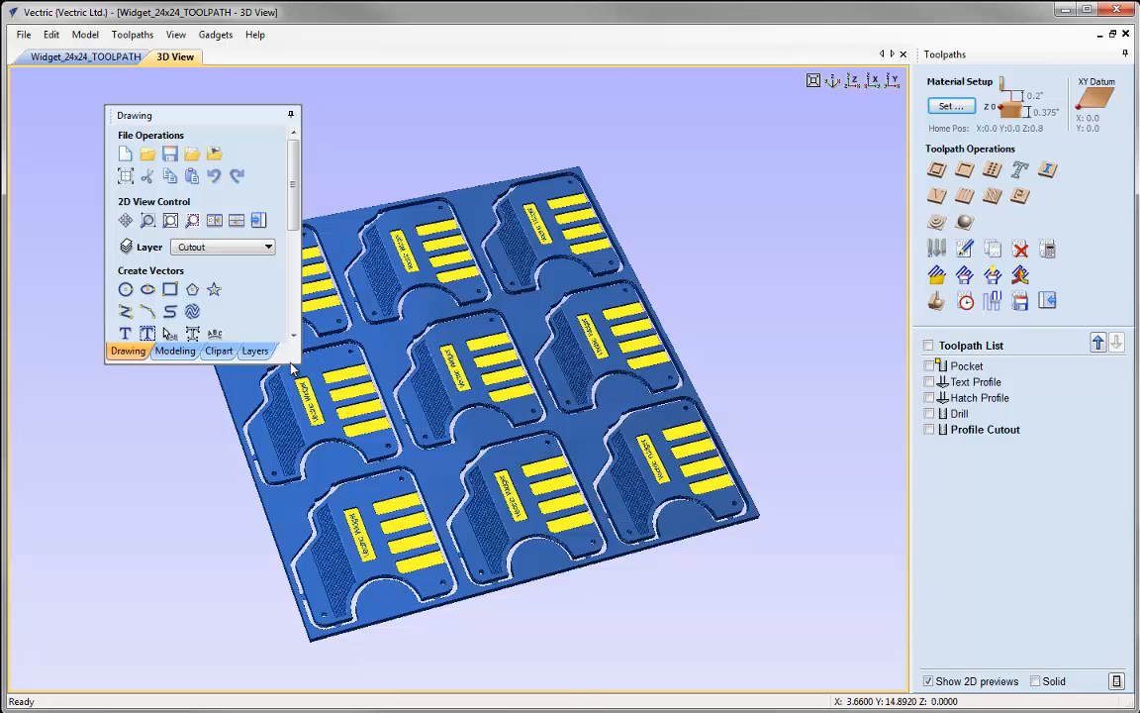
left_click_drag(279, 363, 282, 641)
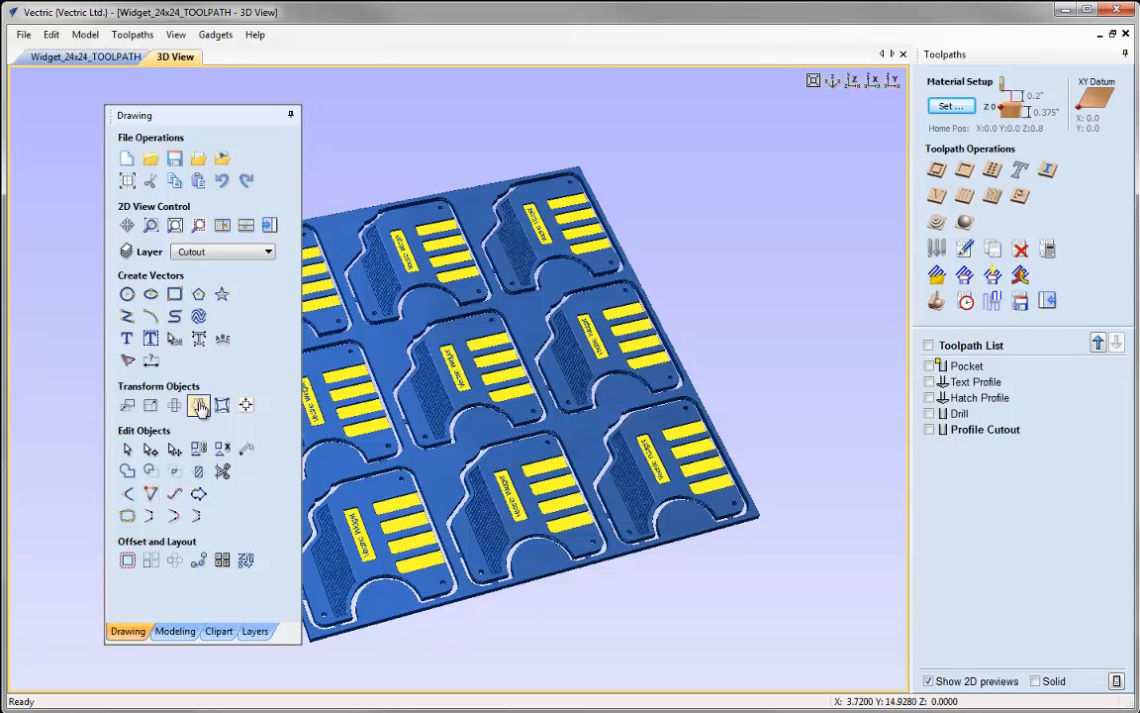
left_click(175, 630)
left_click_drag(297, 630, 497, 627)
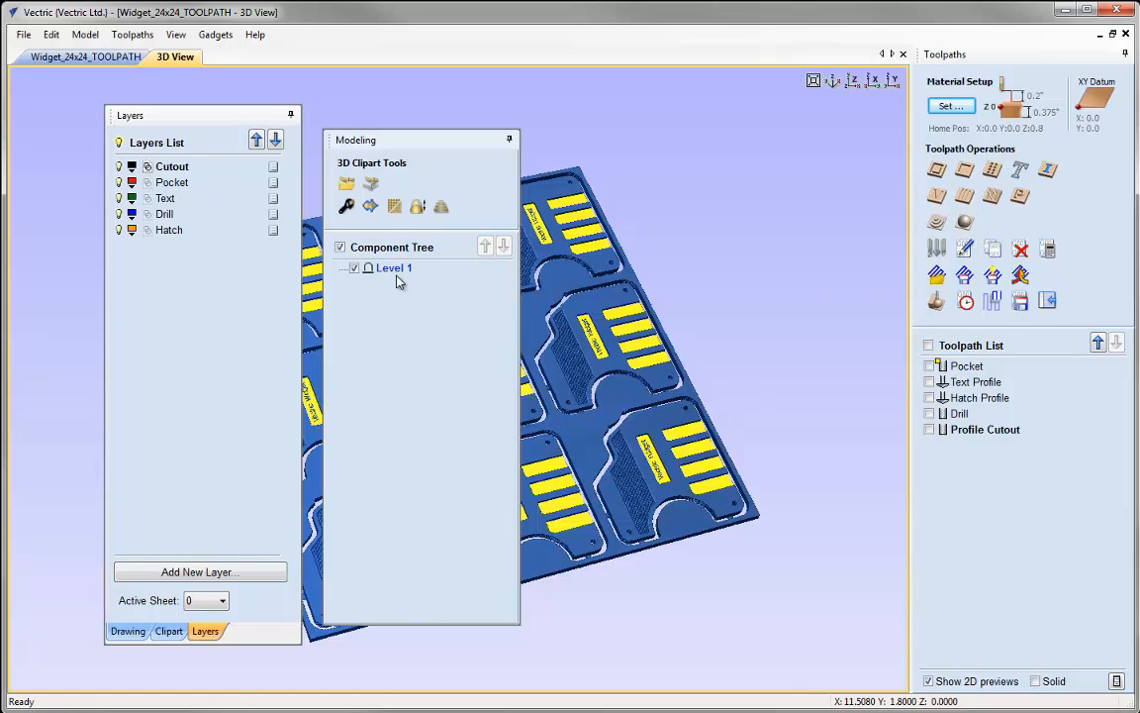
Return the Modeling pane to the floating group directly after Drawing, and dock the group in its original place with Drawing shown
left_click_drag(349, 140, 158, 638)
left_click_drag(242, 631, 170, 631)
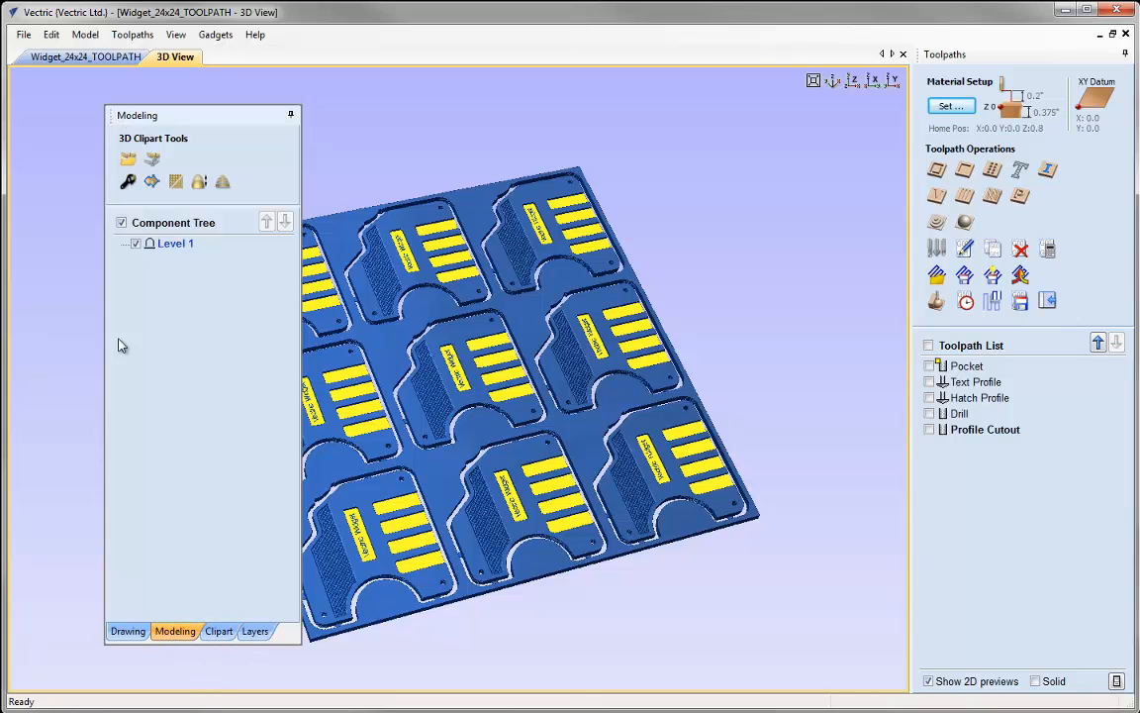
left_click(134, 631)
mouse_move(120, 111)
left_mouse_down()
mouse_move(29, 87)
mouse_move(5, 58)
left_mouse_up()
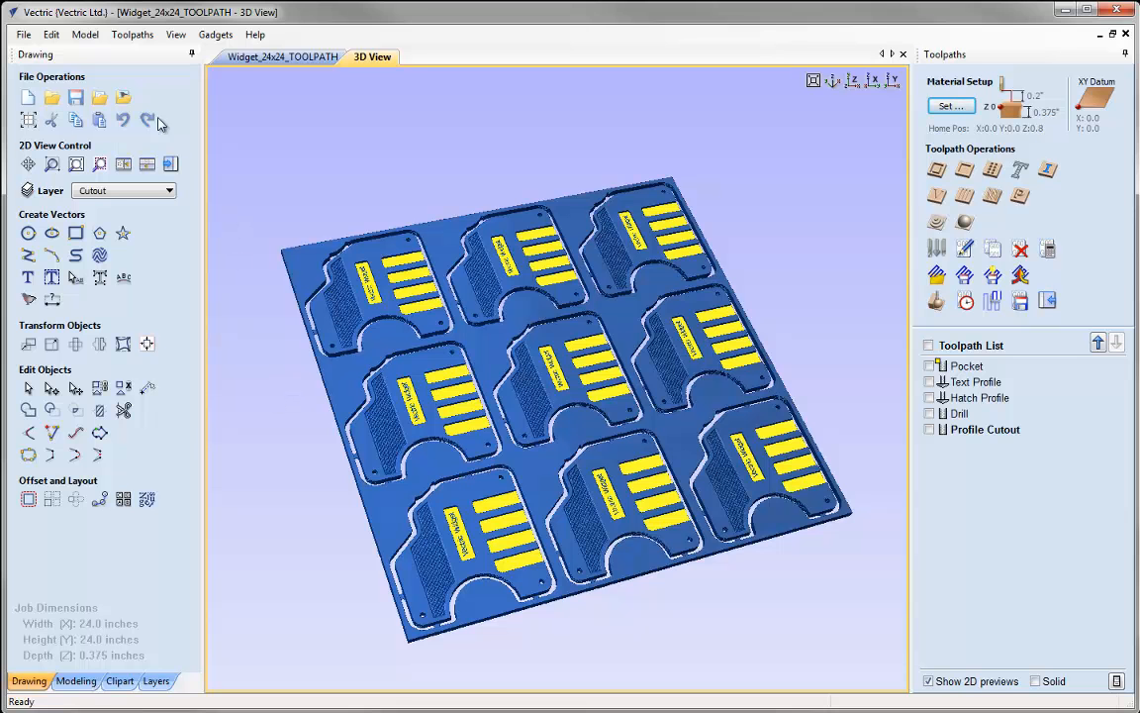
Examine the Save View Layout choices among the window layout settings of the program options, and close the options
left_click(50, 34)
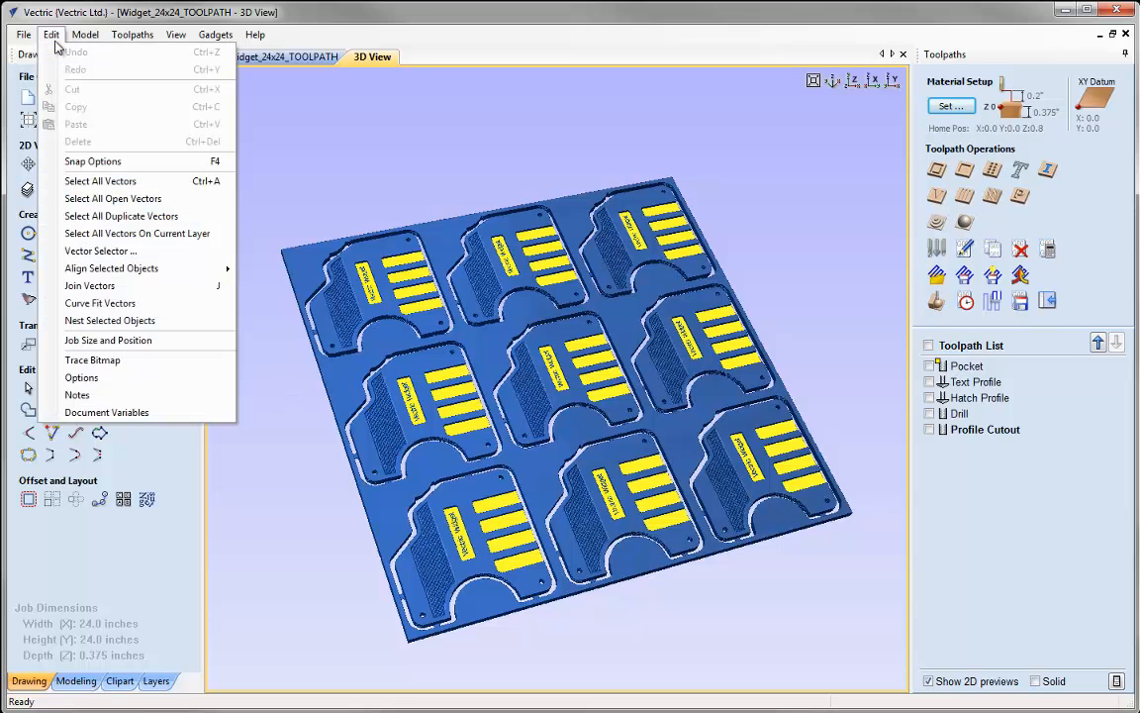
left_click(99, 377)
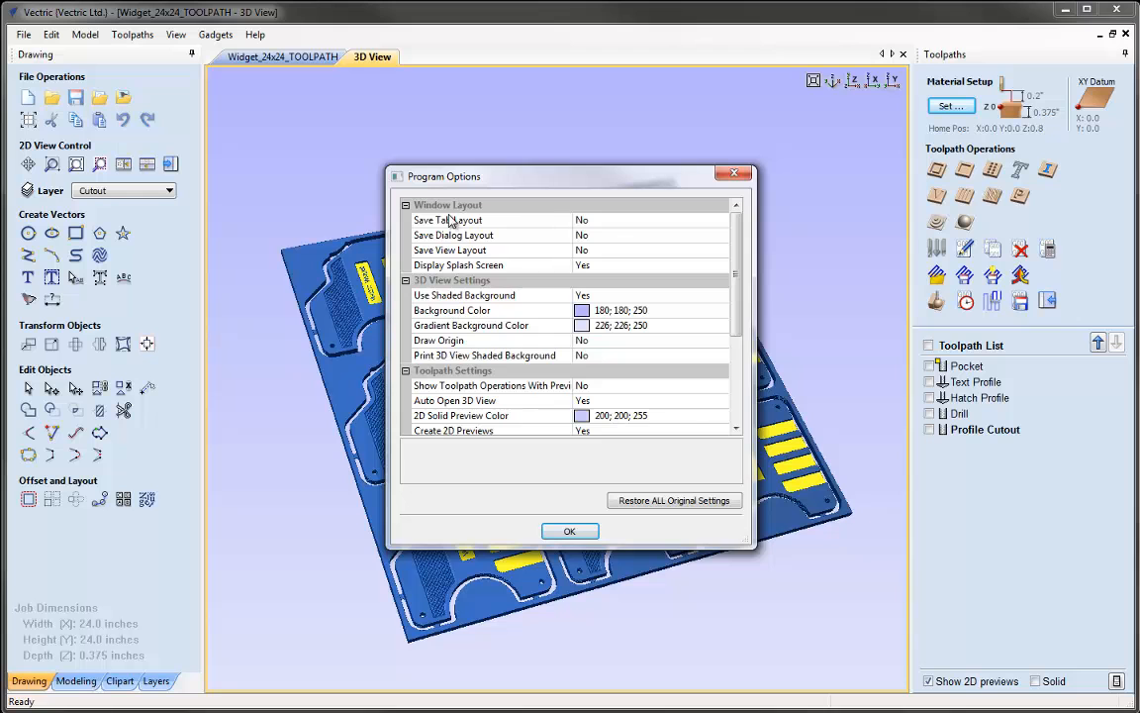
left_click(619, 250)
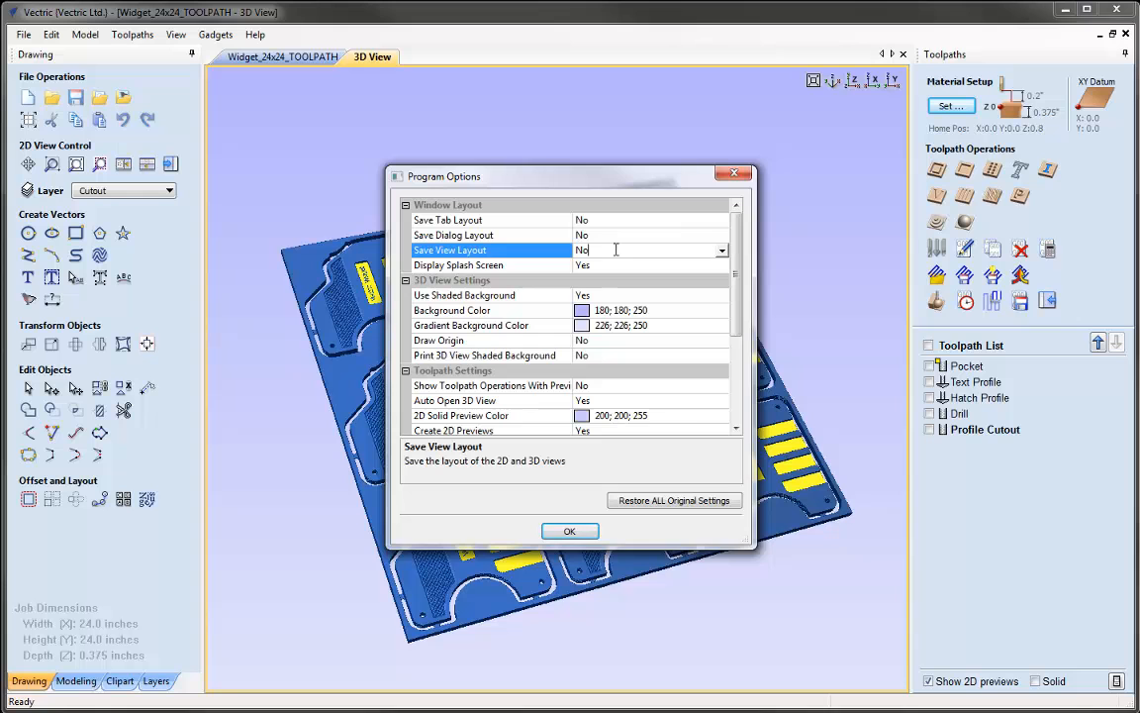
left_click(722, 253)
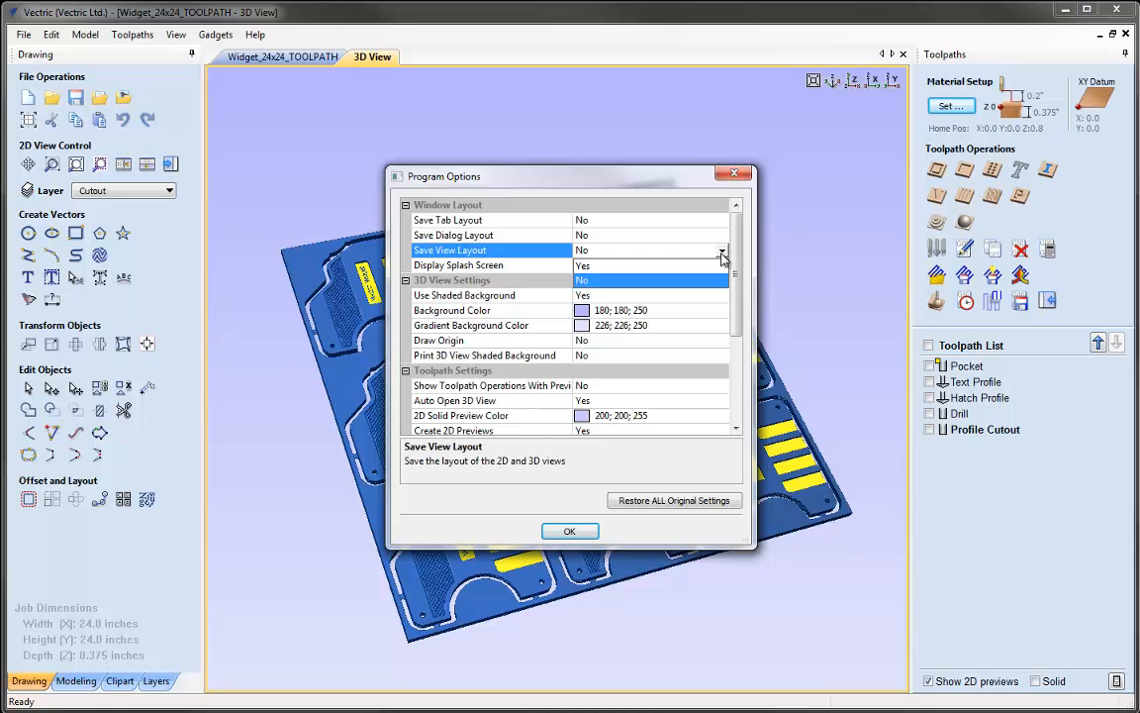
left_click(724, 255)
left_click(571, 533)
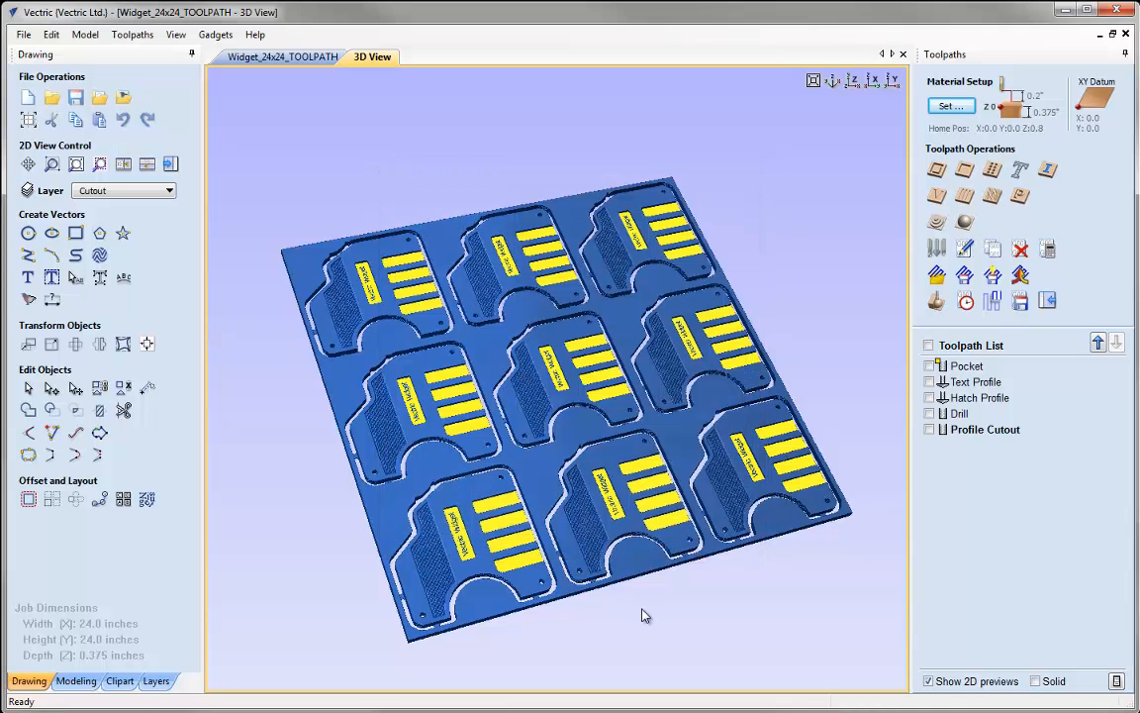